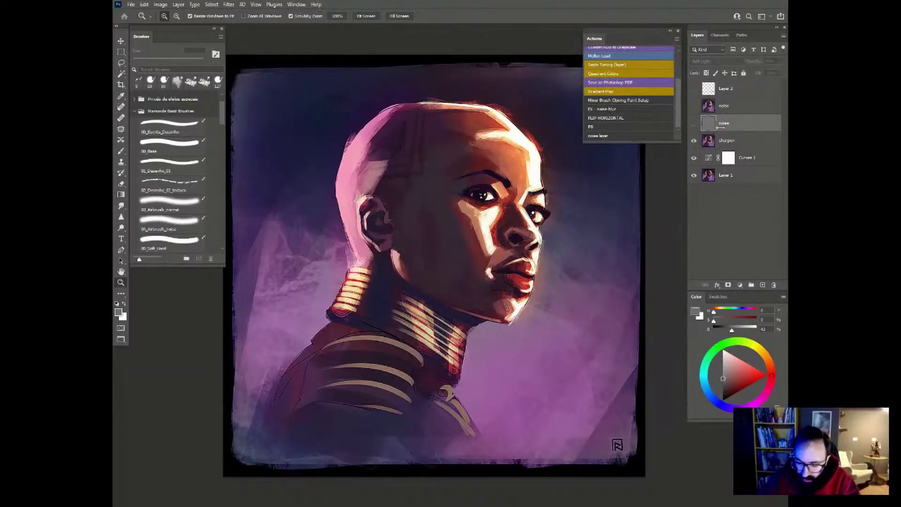
Hide the sharpen and Curves 1 layers to compare, then show all layers, including the Layer 2 notes.
{"action": "left_click", "coordinate": [694, 140]}
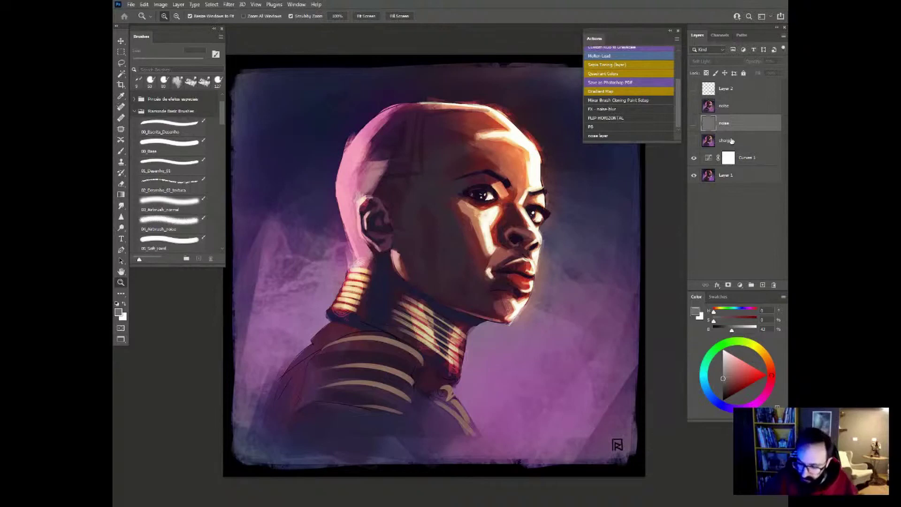
{"action": "left_click", "coordinate": [693, 159]}
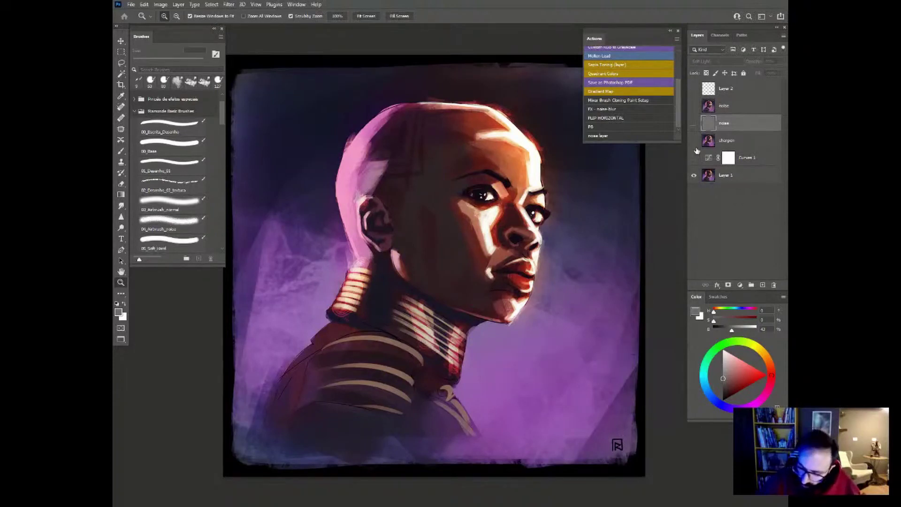
{"action": "left_click_drag", "start_coordinate": [694, 155], "coordinate": [695, 91]}
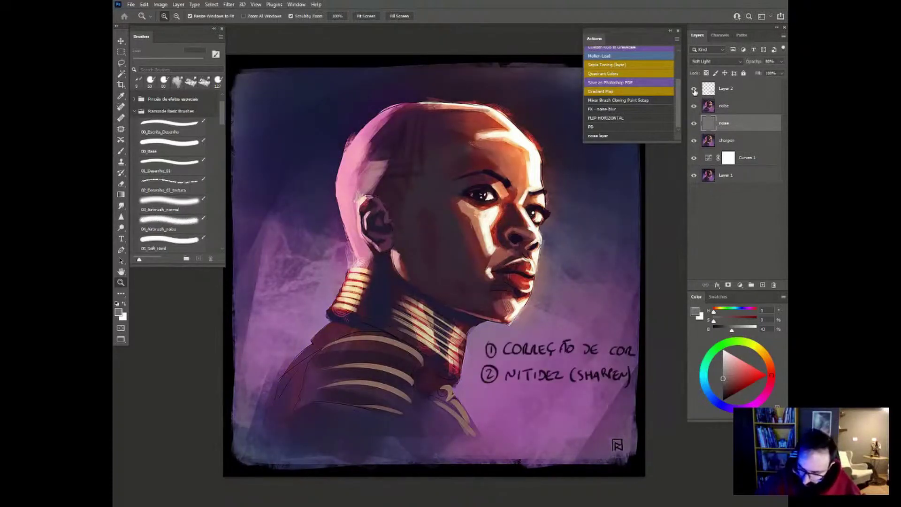
Write '3 Noise' in black brush on Layer 2's notes, then hide Layer 2.
{"action": "left_click", "coordinate": [707, 89]}
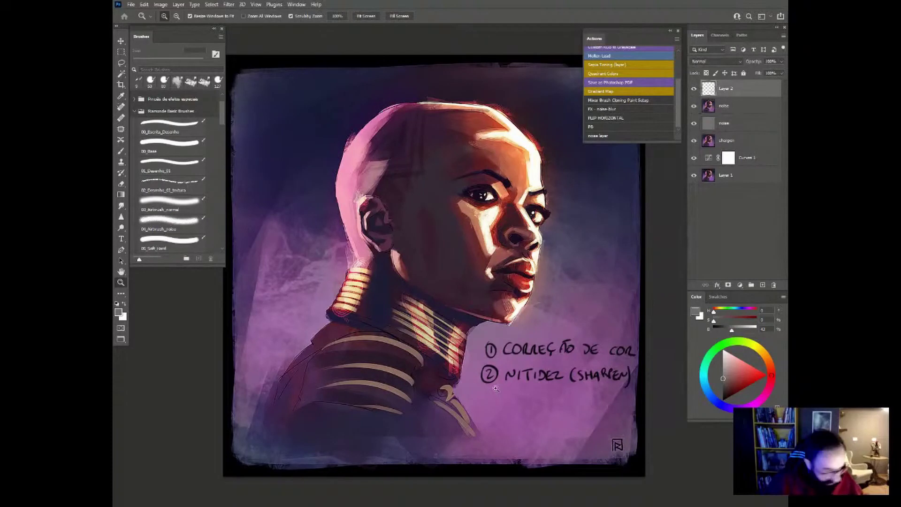
{"action": "key", "text": "b"}
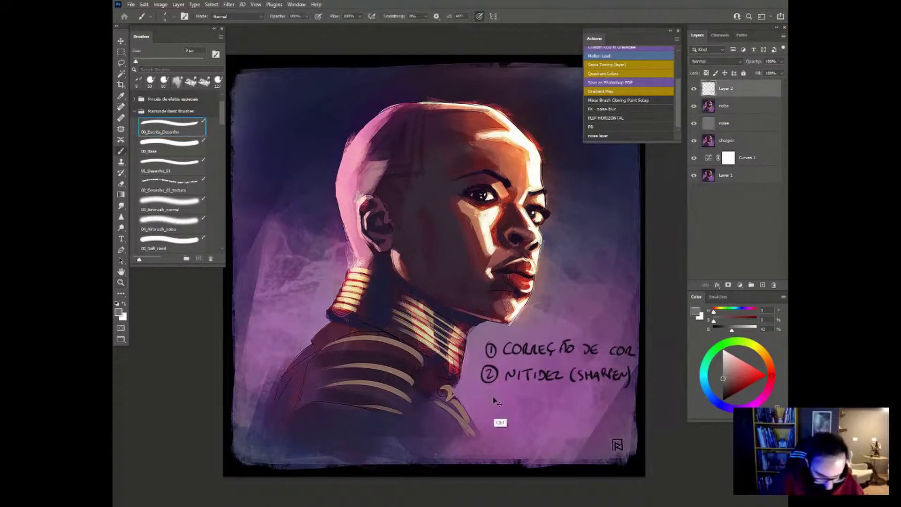
{"action": "key", "text": "d"}
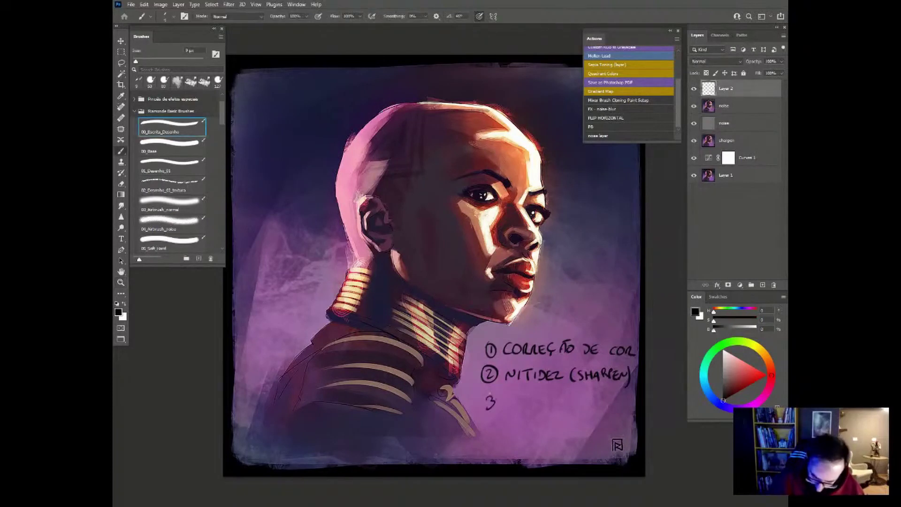
{"action": "left_click_drag", "start_coordinate": [483, 396], "coordinate": [492, 391]}
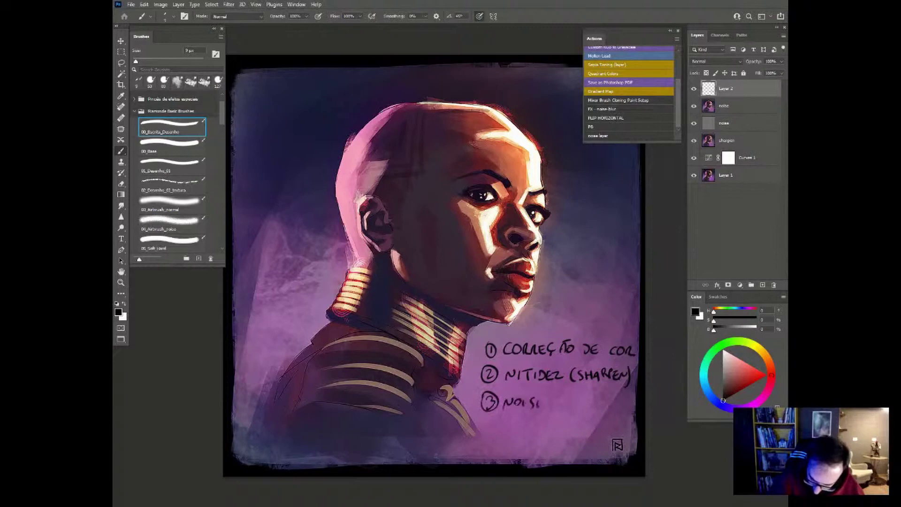
{"action": "left_click", "coordinate": [693, 88]}
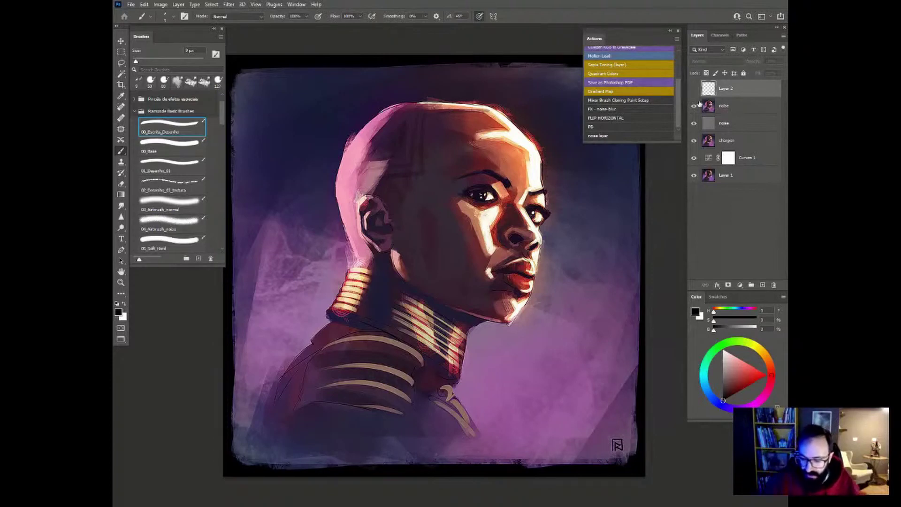
Show actions as a list and start recording a new action named POS PRODUCAO.
{"action": "left_click", "coordinate": [676, 40]}
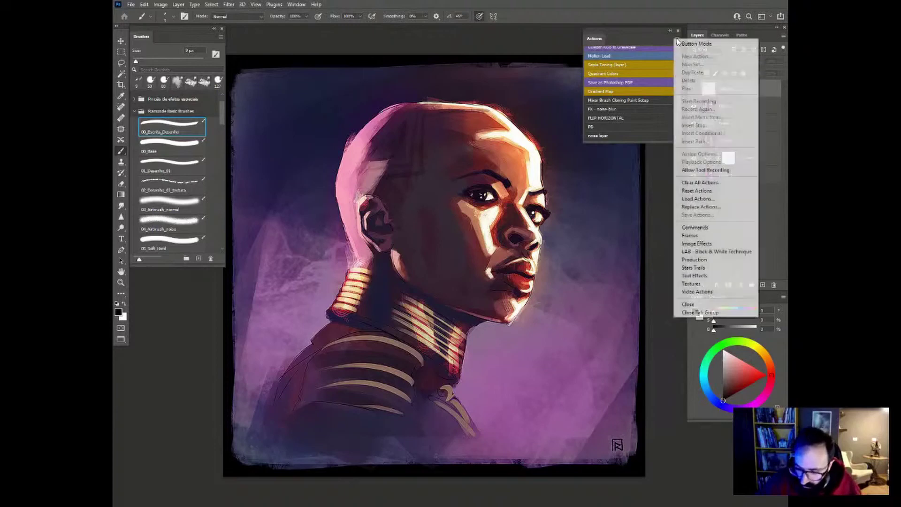
{"action": "left_click", "coordinate": [695, 44]}
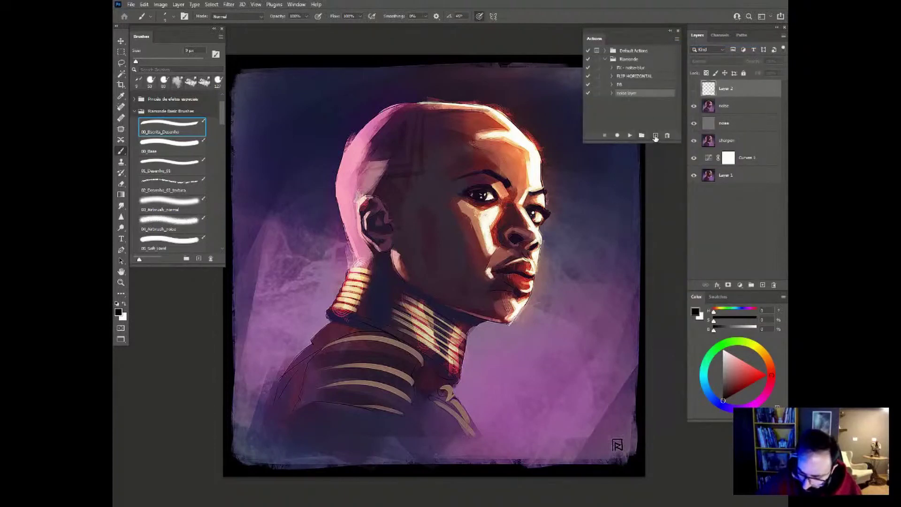
{"action": "left_click", "coordinate": [655, 136]}
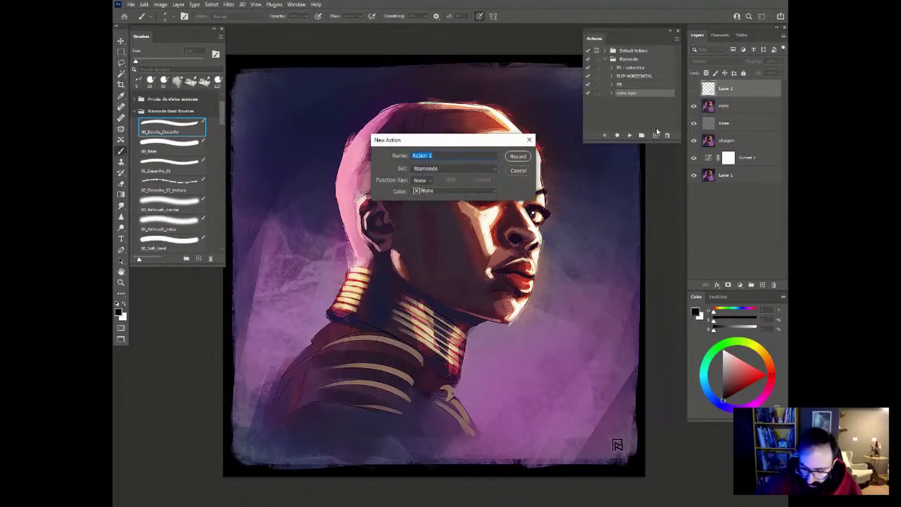
{"action": "type", "text": "01"}
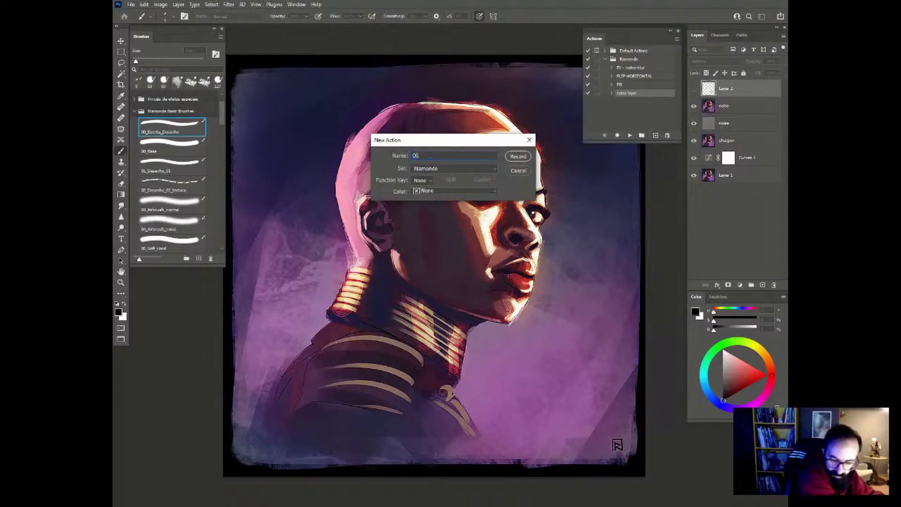
{"action": "key", "text": "BackSpace"}
{"action": "key", "text": "BackSpace"}
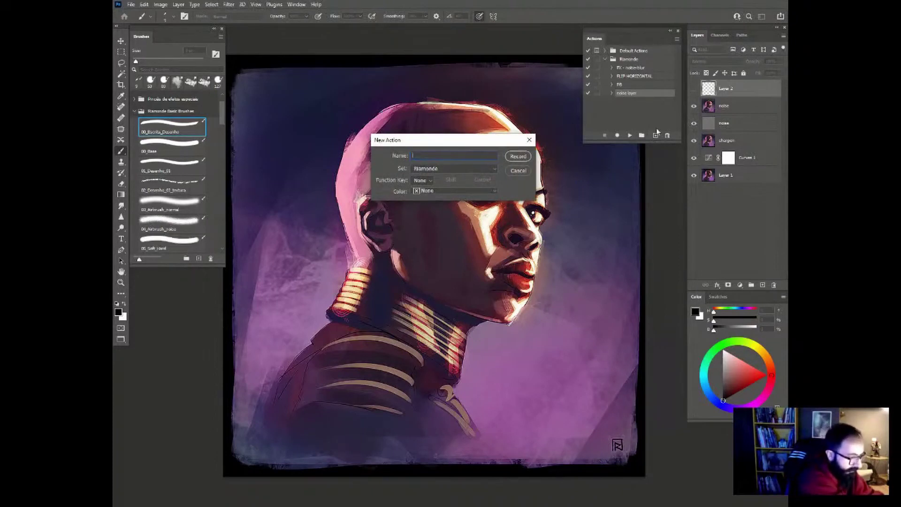
{"action": "type", "text": "POS"}
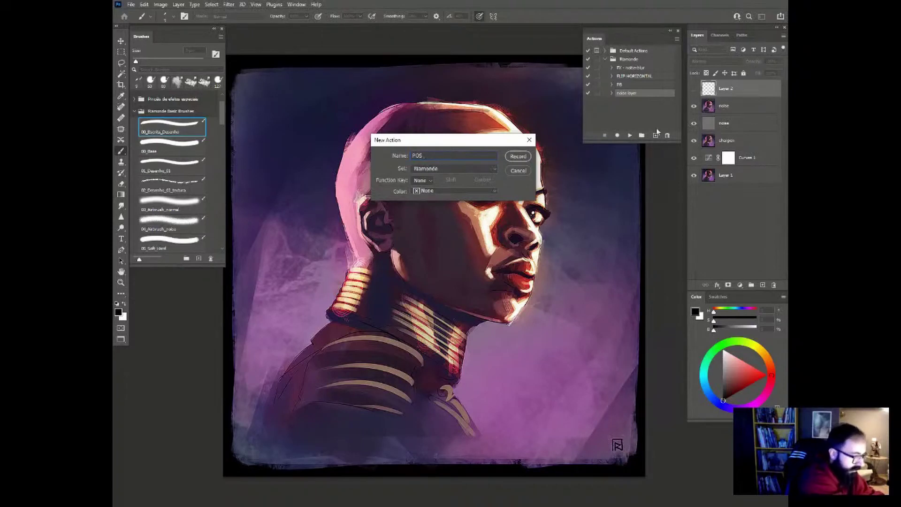
{"action": "type", "text": " PRODUCAO"}
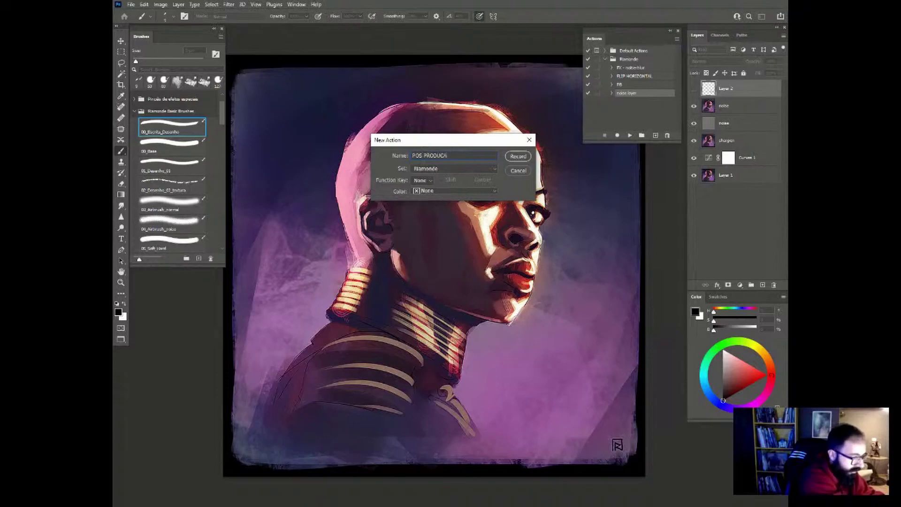
{"action": "key", "text": "Return"}
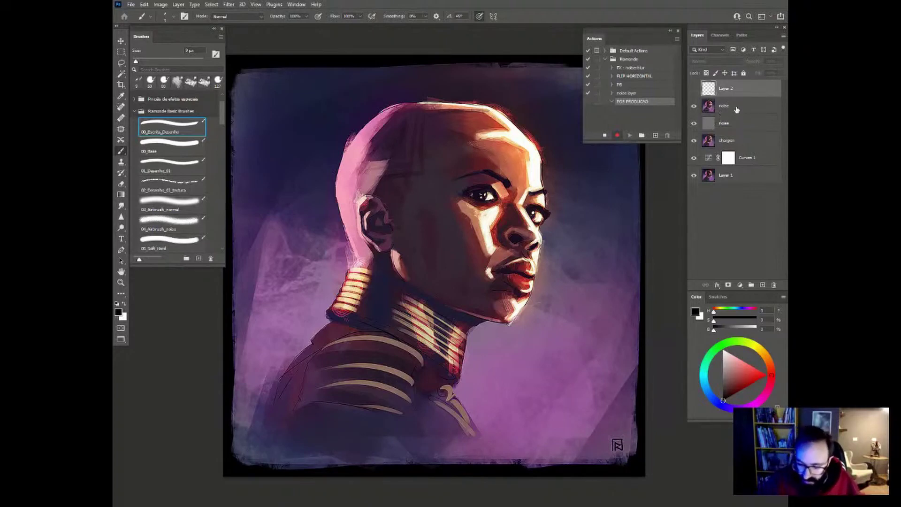
Paste a merged copy of the whole canvas as a new layer and apply Sharpen More.
{"action": "key", "text": "ctrl+a"}
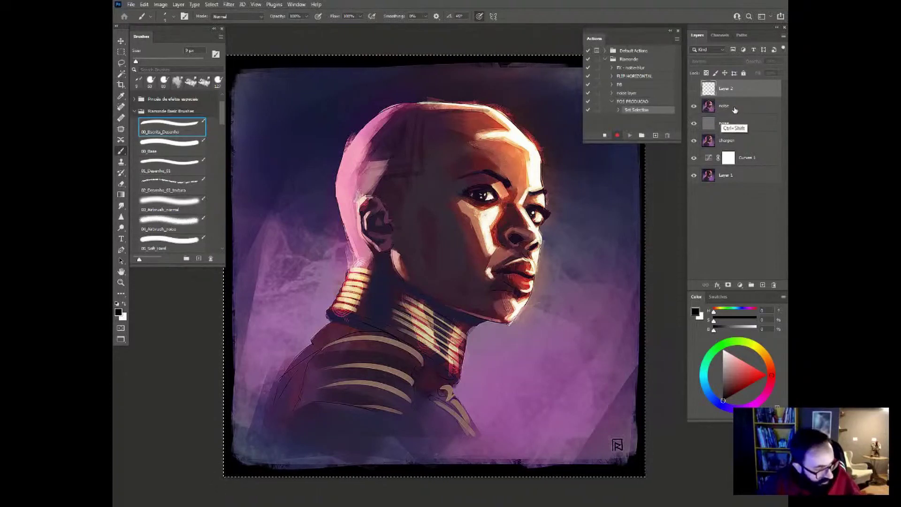
{"action": "key", "text": "ctrl+shift+c"}
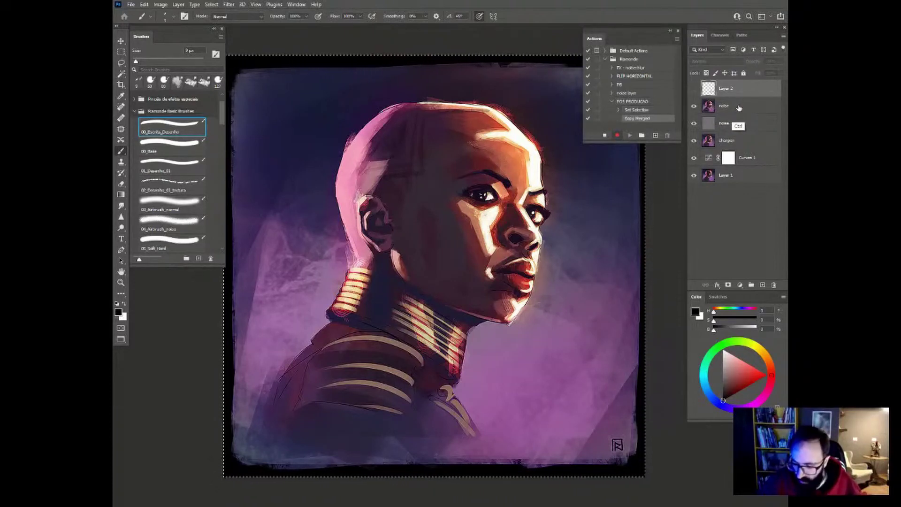
{"action": "key", "text": "ctrl+v"}
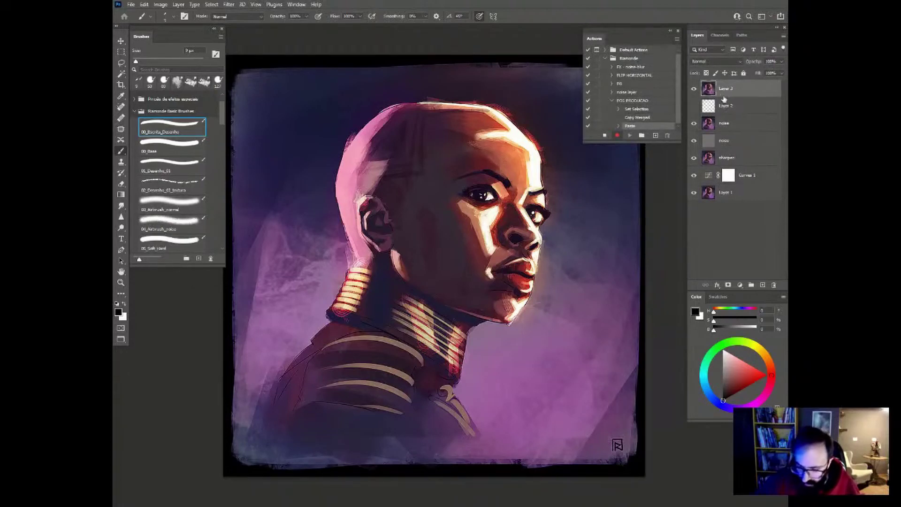
{"action": "left_click", "coordinate": [229, 6]}
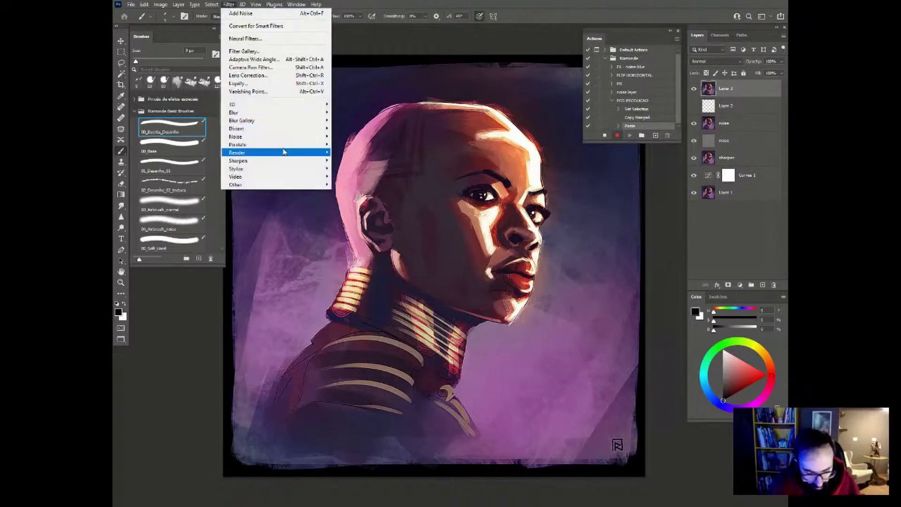
{"action": "mouse_move", "coordinate": [238, 160]}
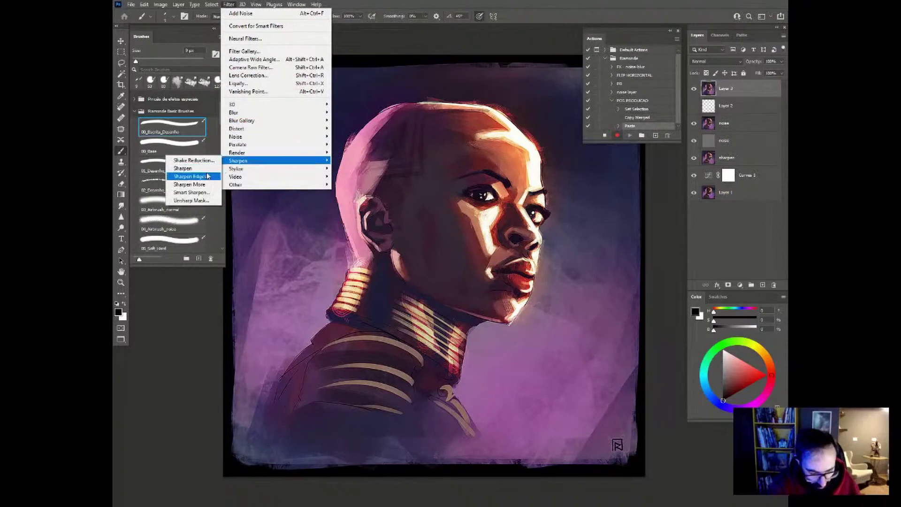
{"action": "left_click", "coordinate": [209, 185]}
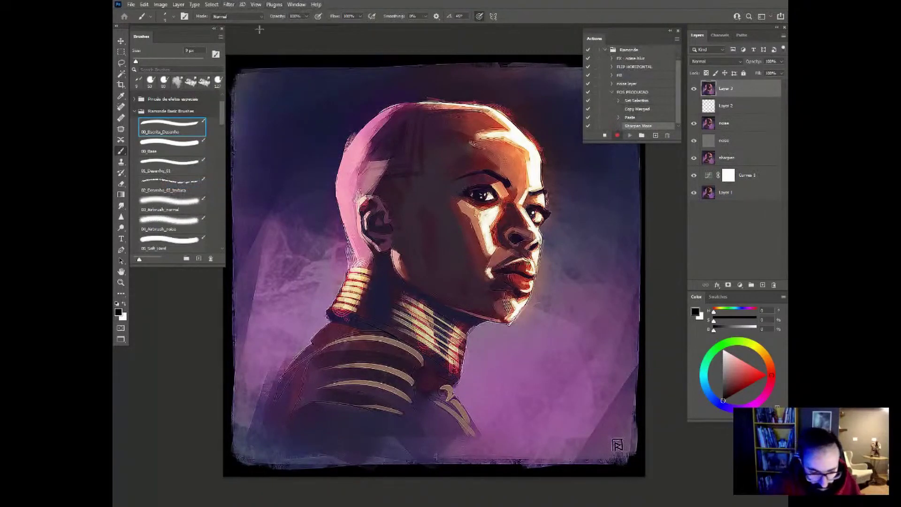
Add 3% noise to the merged layer, then stop recording the action.
{"action": "left_click", "coordinate": [232, 5]}
{"action": "mouse_move", "coordinate": [237, 136]}
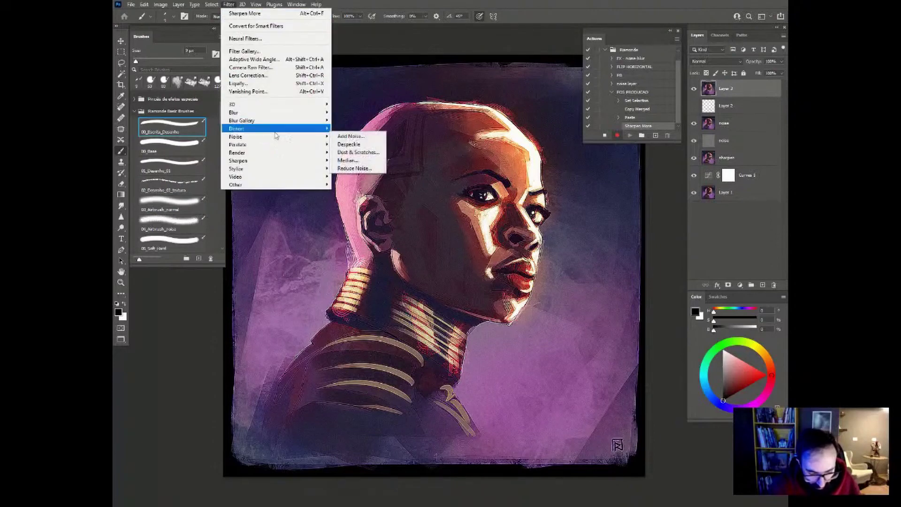
{"action": "left_click", "coordinate": [360, 137]}
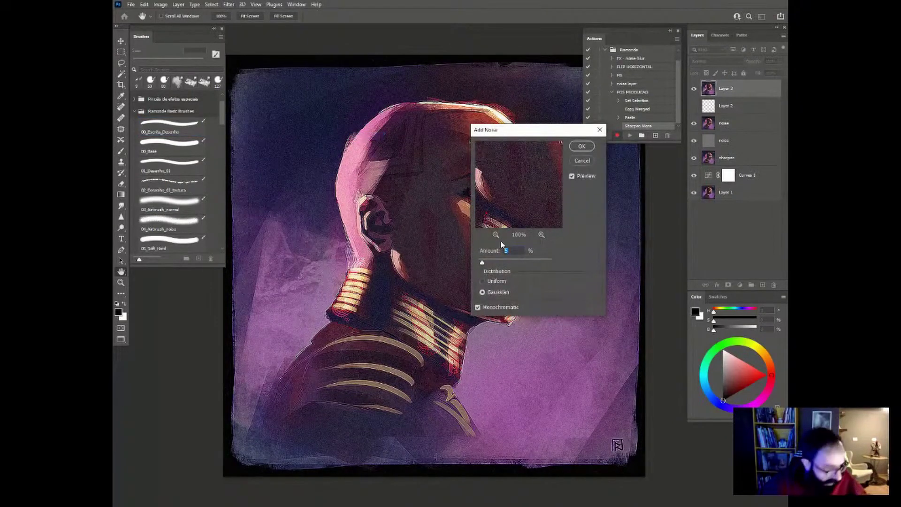
{"action": "type", "text": "3"}
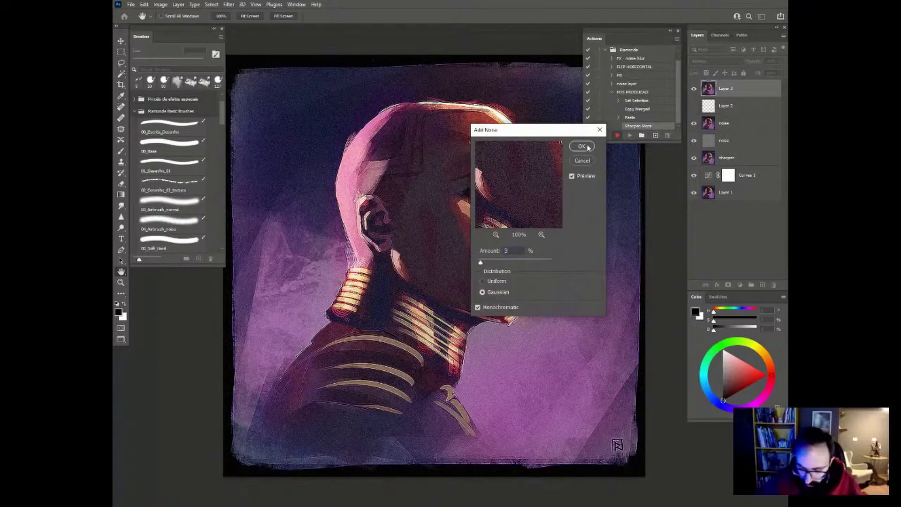
{"action": "left_click", "coordinate": [586, 147]}
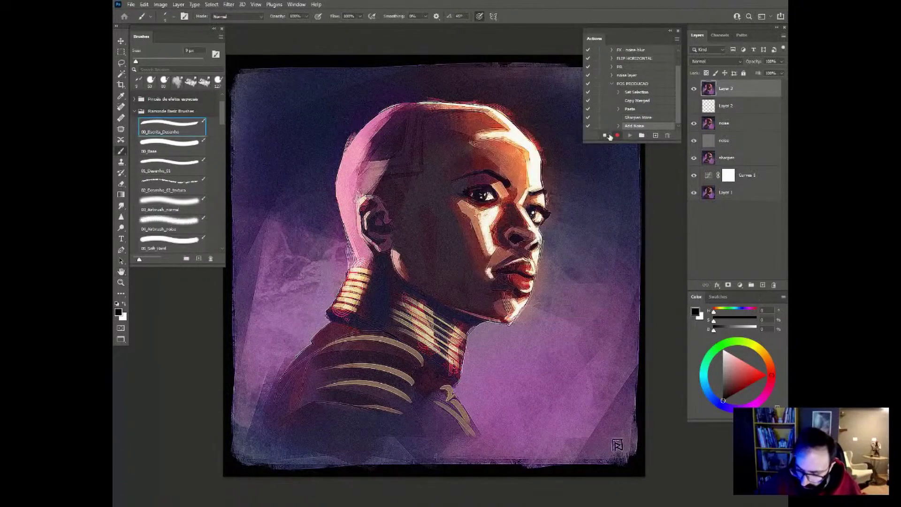
{"action": "left_click", "coordinate": [603, 135]}
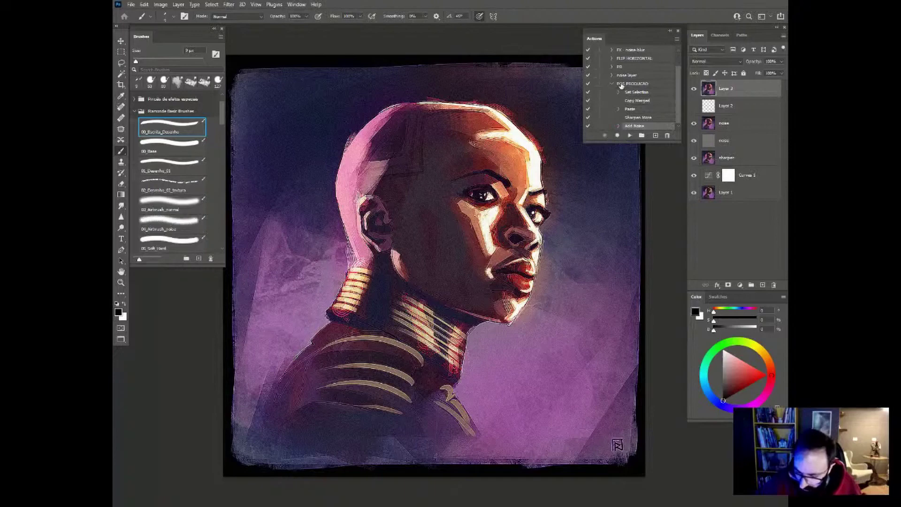
{"action": "left_click", "coordinate": [634, 85]}
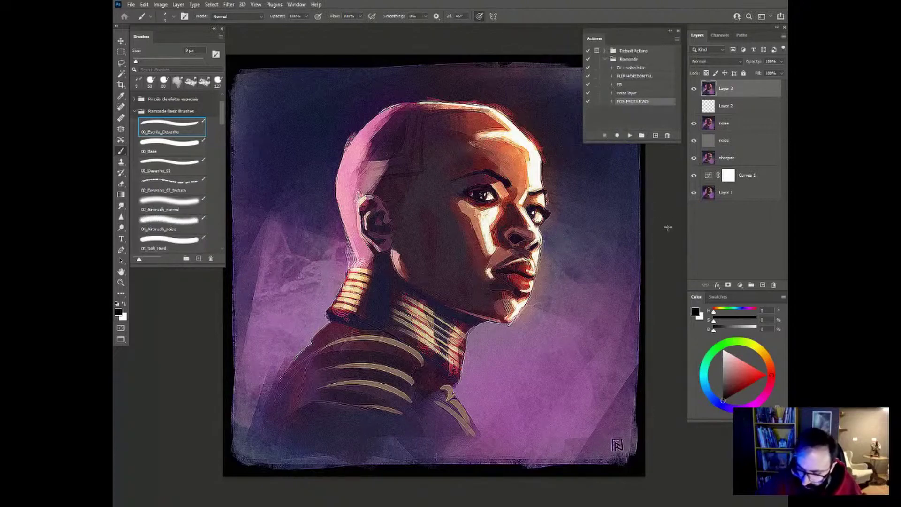
Select the POS PRODUCAO action and switch the Actions panel to Button Mode.
{"action": "left_click", "coordinate": [678, 40]}
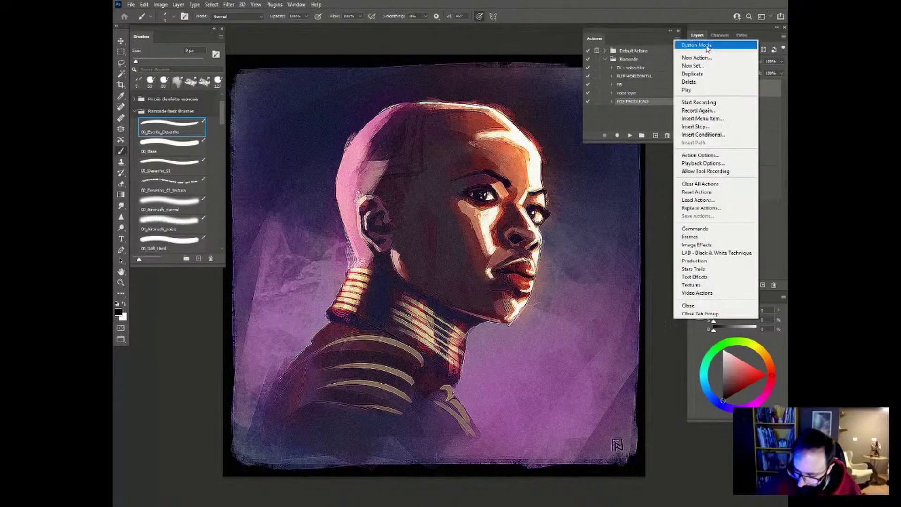
{"action": "left_click", "coordinate": [704, 45]}
{"action": "scroll", "coordinate": [678, 103], "scroll_direction": "down", "scroll_amount": 1}
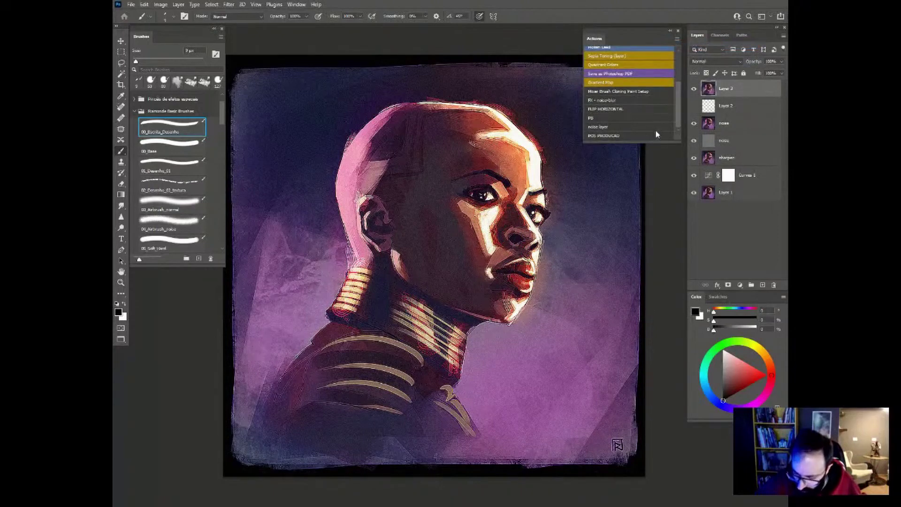
{"action": "left_click", "coordinate": [677, 39]}
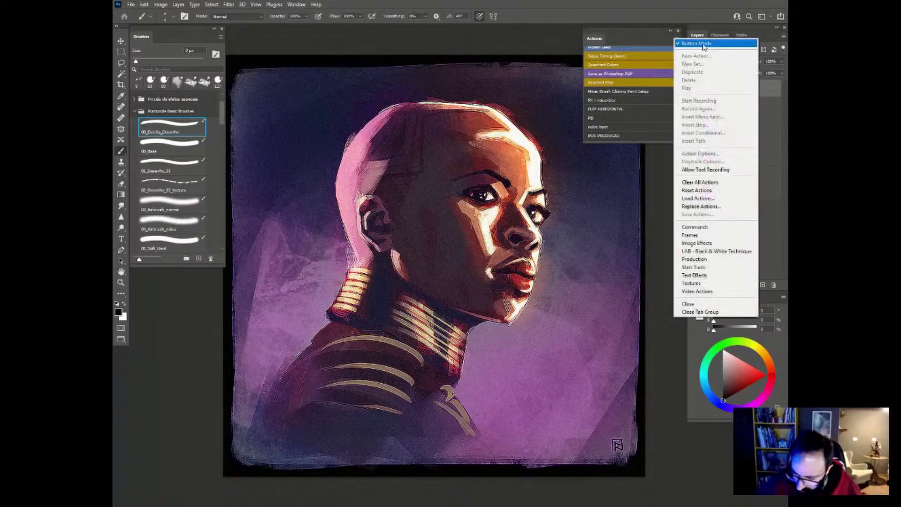
{"action": "left_click", "coordinate": [704, 44]}
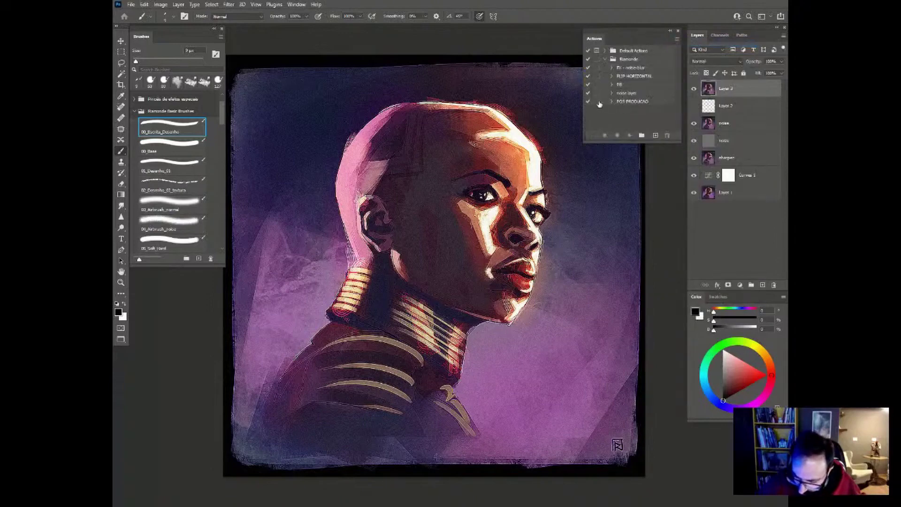
{"action": "left_click", "coordinate": [624, 102]}
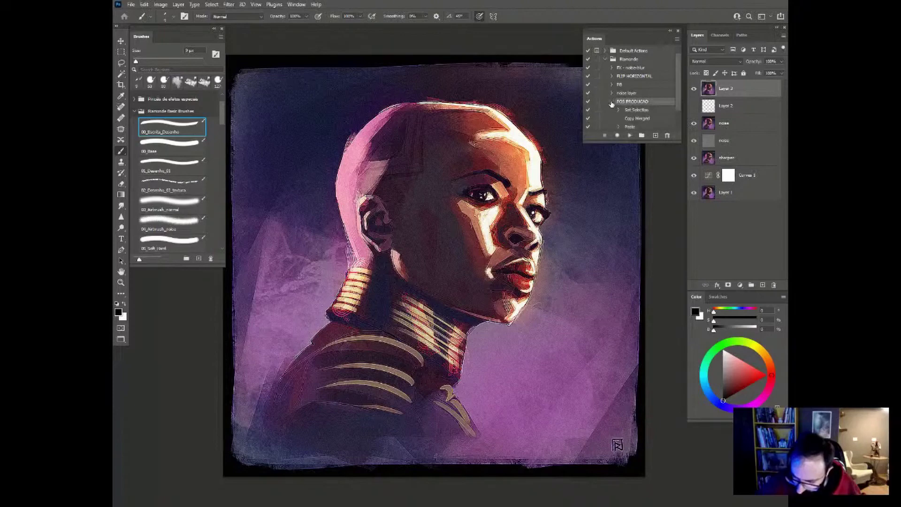
{"action": "left_click", "coordinate": [677, 41]}
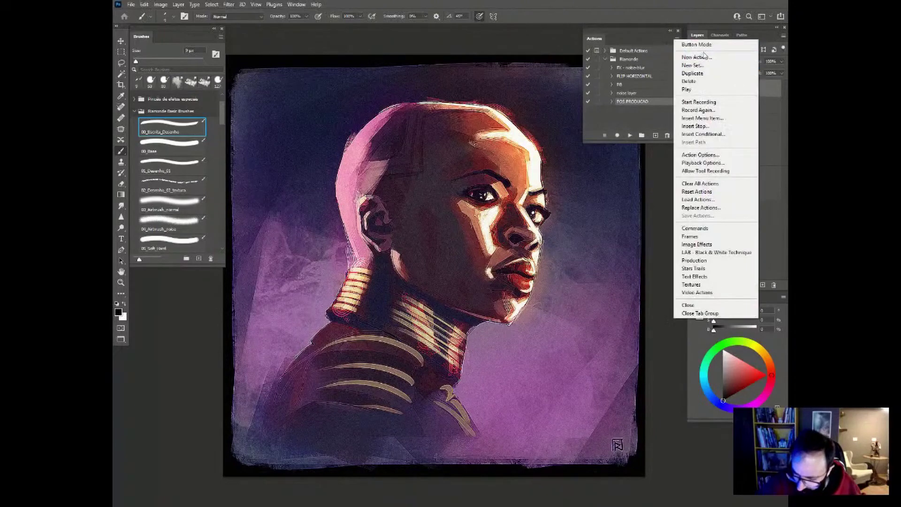
{"action": "left_click", "coordinate": [704, 45]}
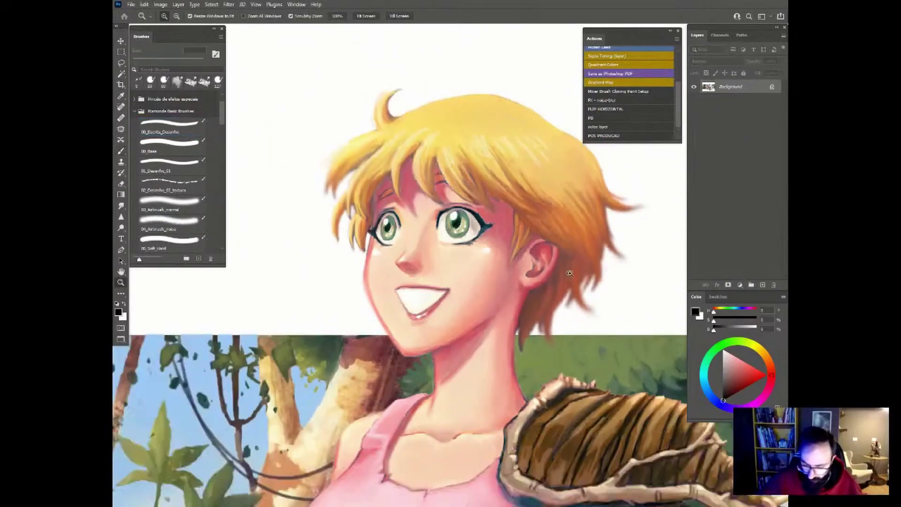
Zoom in on the girl and run the POS PRODUCAO action.
{"action": "left_click_drag", "start_coordinate": [570, 273], "coordinate": [462, 229]}
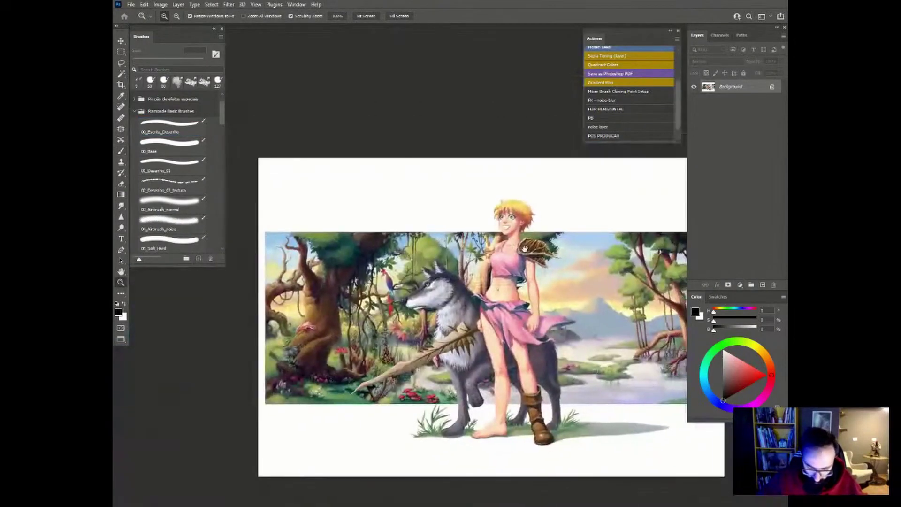
{"action": "key", "text": "c"}
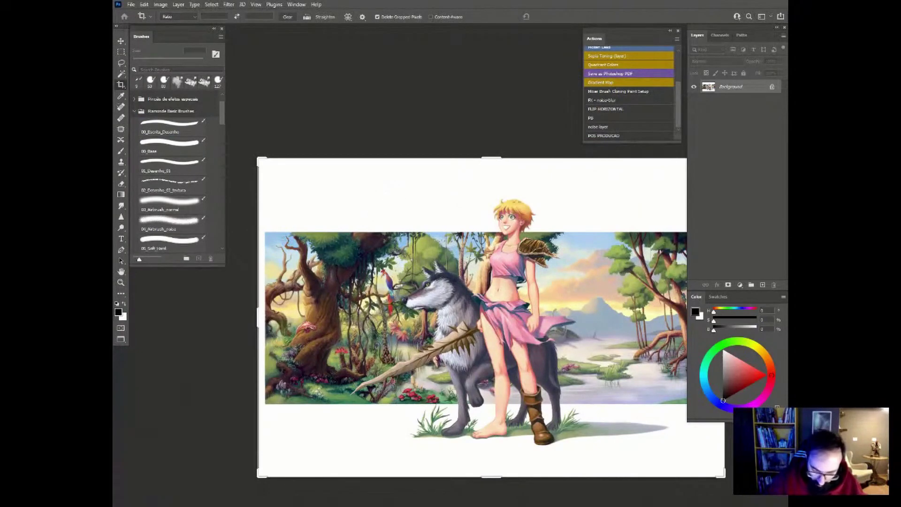
{"action": "key", "text": "z"}
{"action": "left_click_drag", "start_coordinate": [506, 252], "coordinate": [586, 244]}
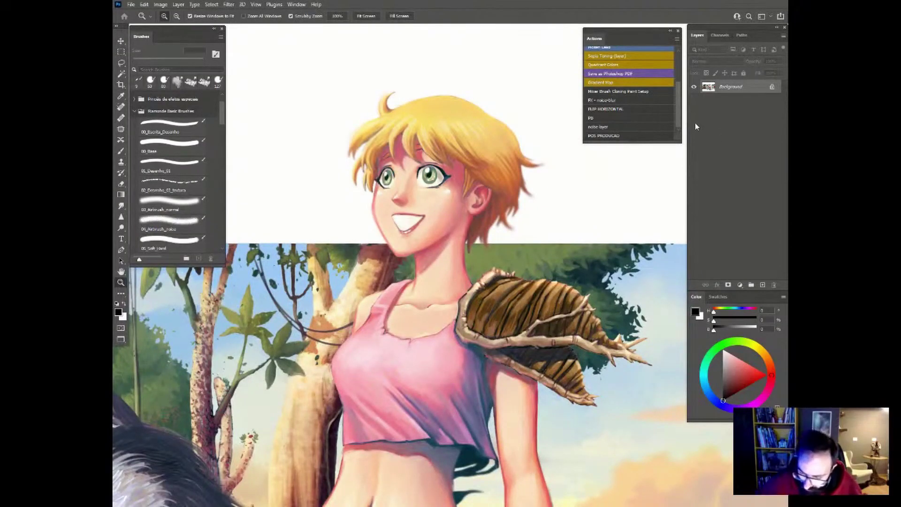
{"action": "left_click", "coordinate": [762, 286]}
{"action": "left_click", "coordinate": [762, 285]}
{"action": "left_click", "coordinate": [762, 285]}
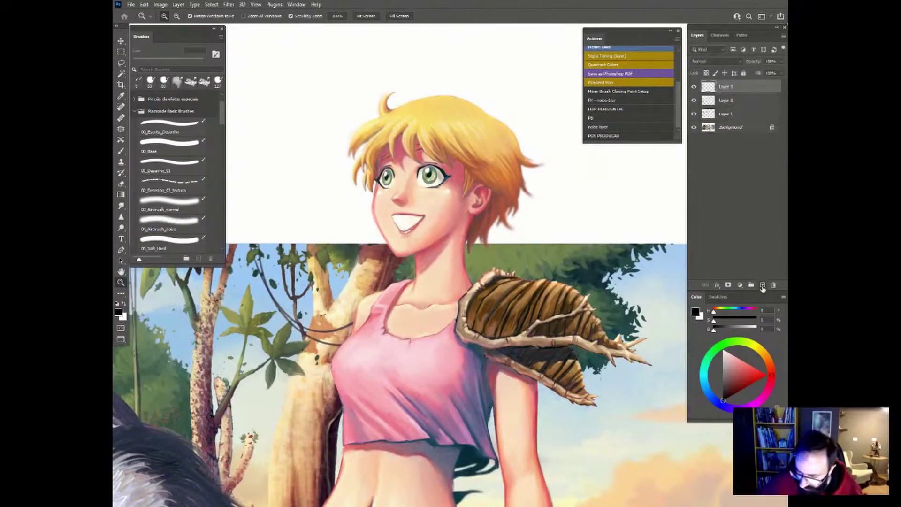
Zoom closer on the girl's face and toggle Layer 5 to compare the result.
{"action": "left_click", "coordinate": [643, 136]}
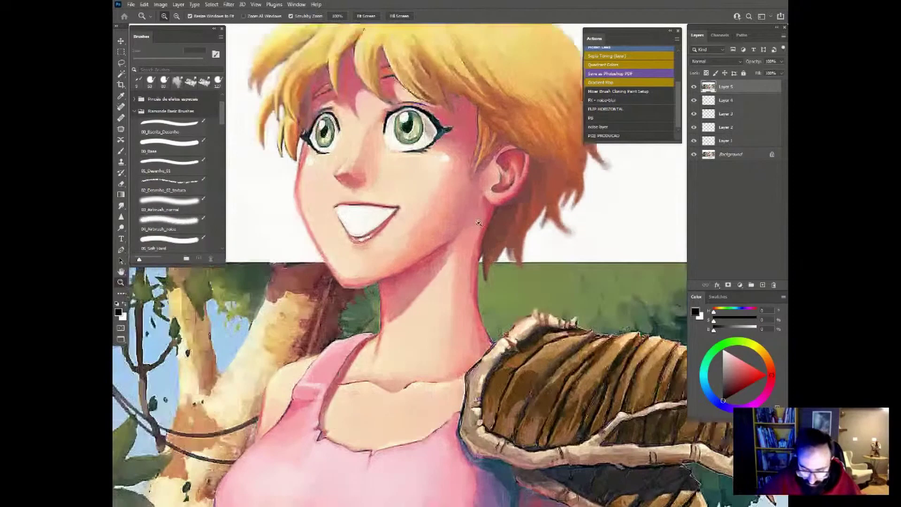
{"action": "left_click_drag", "start_coordinate": [452, 224], "coordinate": [487, 224]}
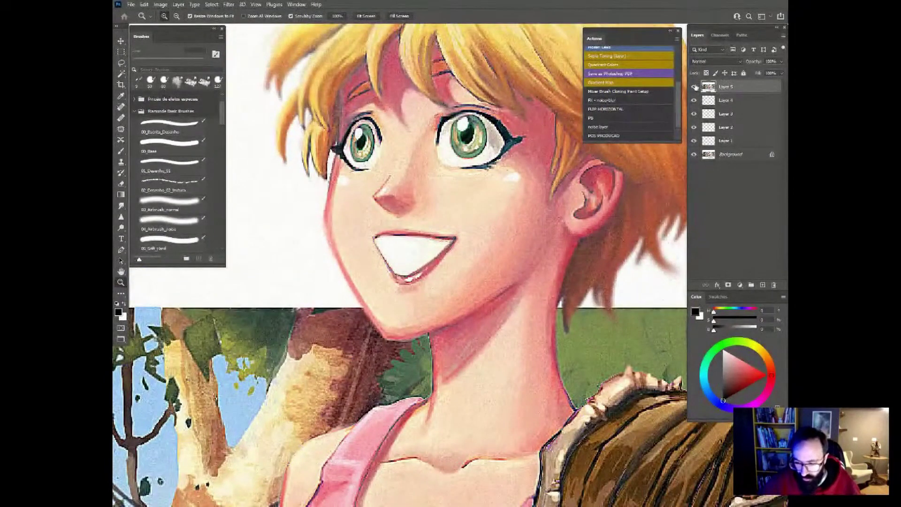
{"action": "left_click", "coordinate": [694, 86]}
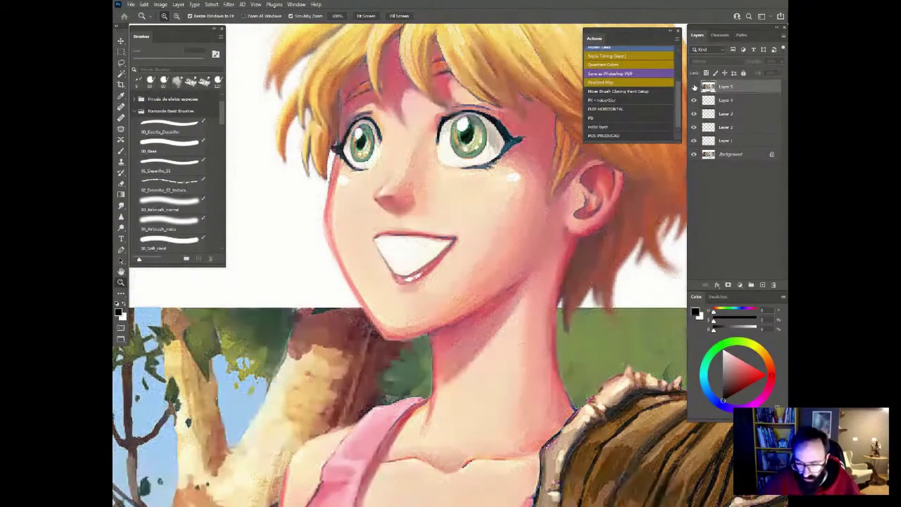
Return actions to list view, start recording, and rename Layer 5 to POS PRODUCAO.
{"action": "left_click", "coordinate": [677, 39]}
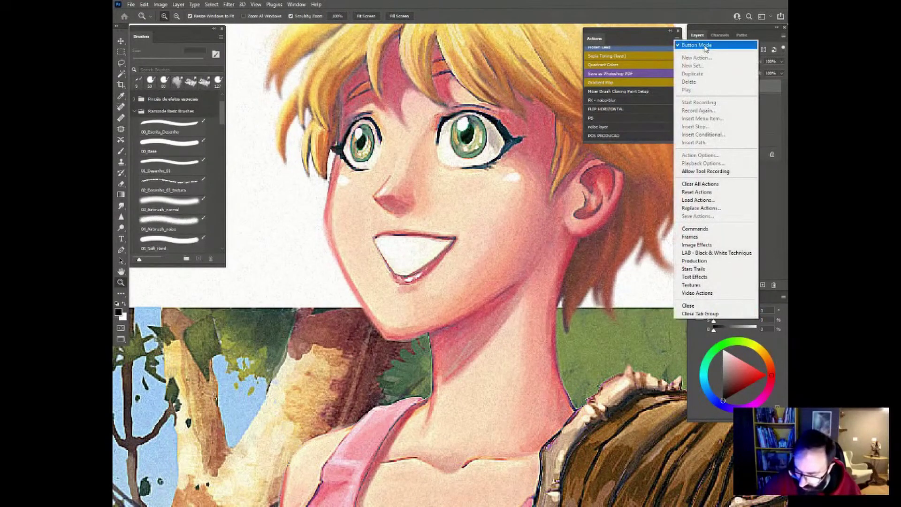
{"action": "left_click", "coordinate": [705, 46]}
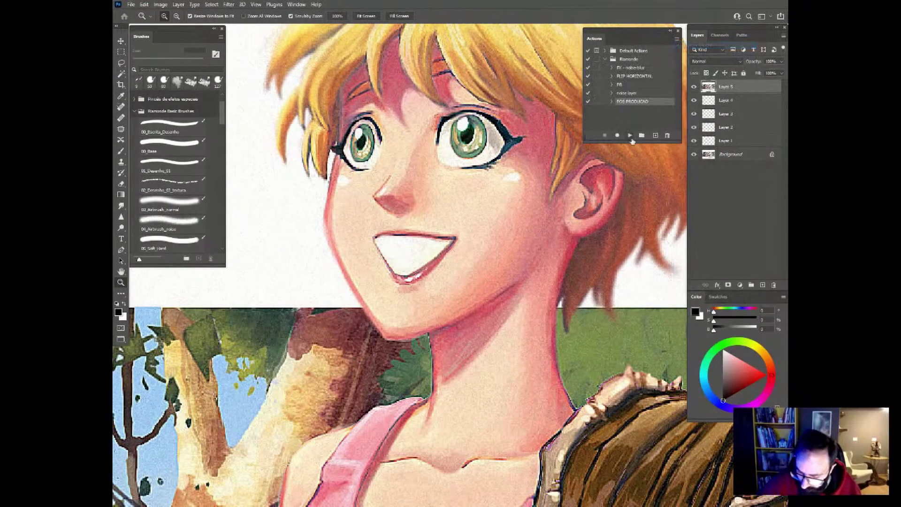
{"action": "left_click", "coordinate": [617, 135]}
{"action": "double_click", "coordinate": [730, 87]}
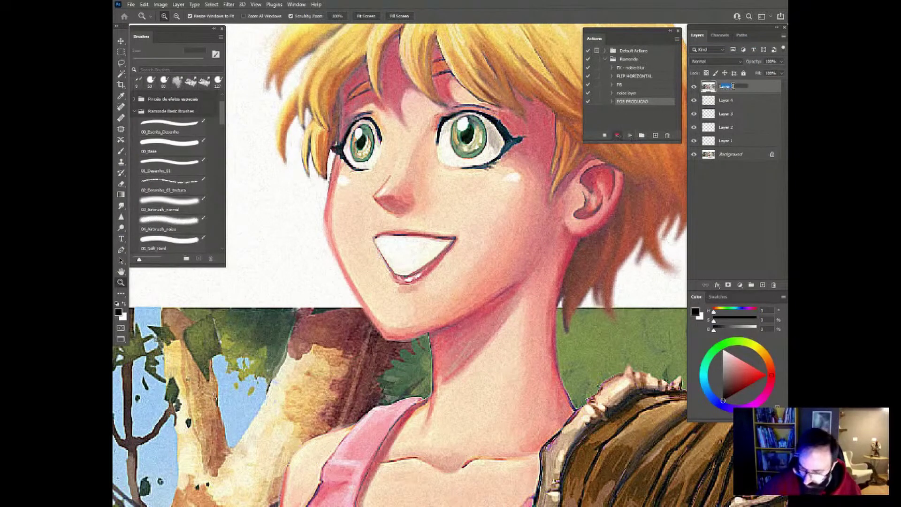
{"action": "type", "text": "POS"}
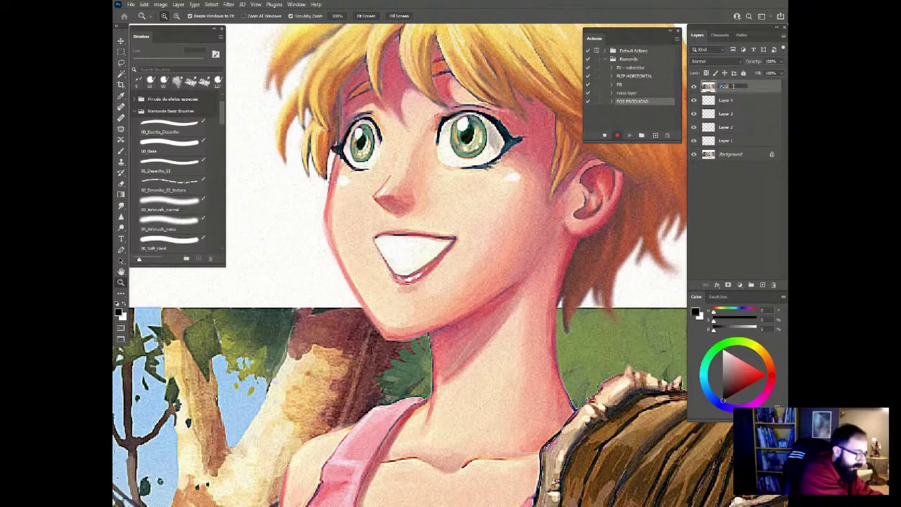
{"action": "type", "text": " PRODUCAO"}
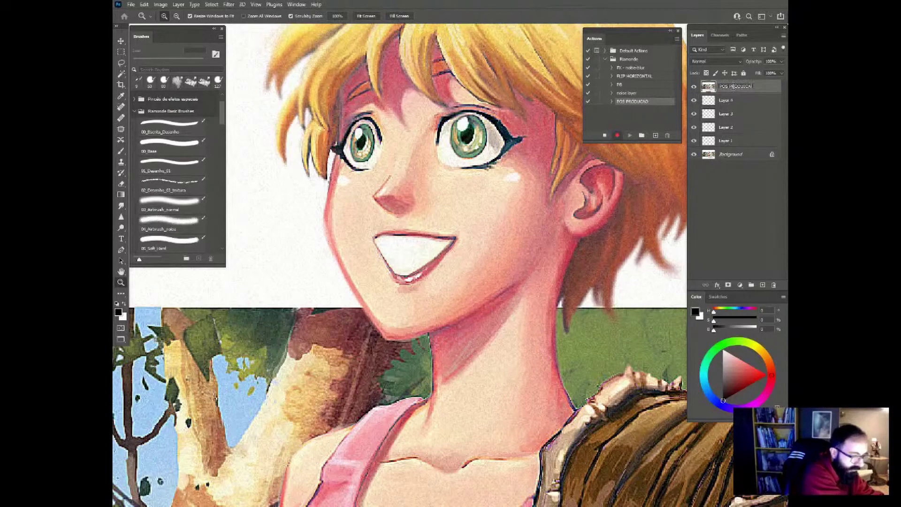
{"action": "key", "text": "BackSpace"}
{"action": "key", "text": "BackSpace"}
{"action": "key", "text": "BackSpace"}
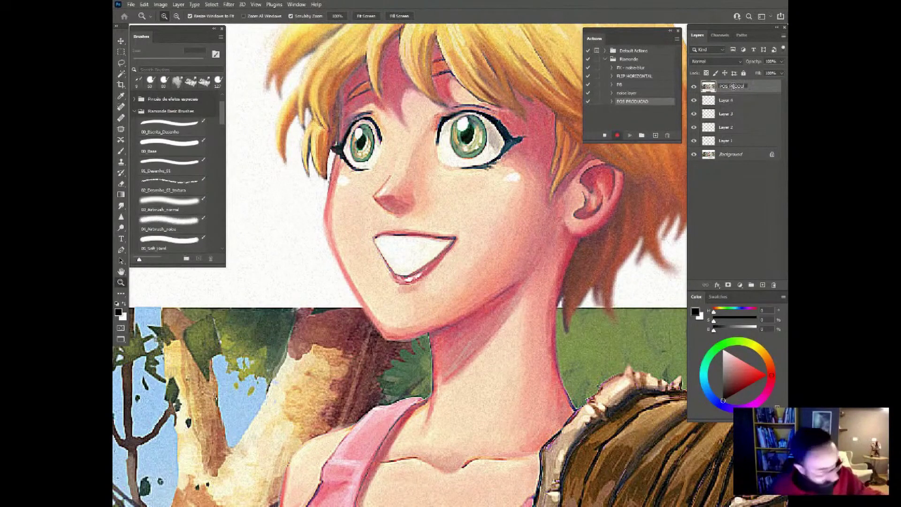
{"action": "type", "text": "CAO"}
{"action": "key", "text": "Return"}
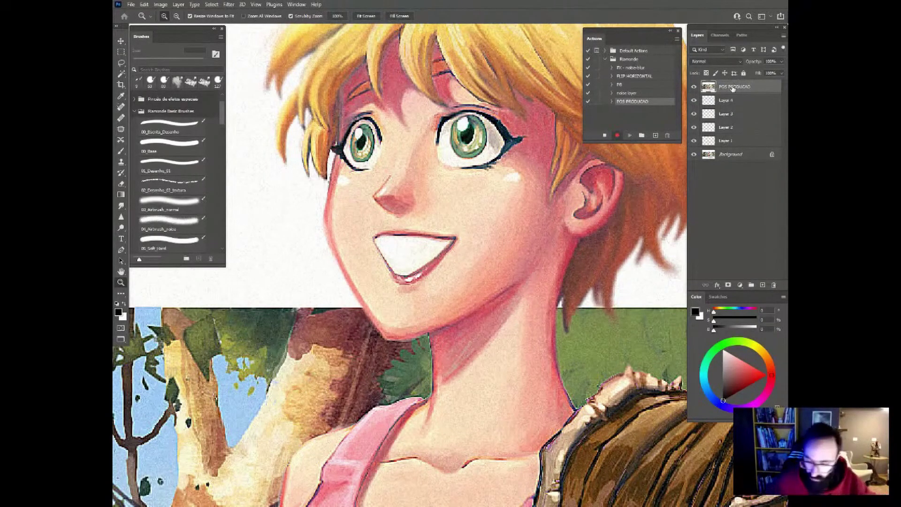
Delete the layers the action added and switch Actions to Button Mode.
{"action": "left_click", "coordinate": [744, 140], "text": "shift"}
{"action": "left_click_drag", "start_coordinate": [744, 140], "coordinate": [781, 274]}
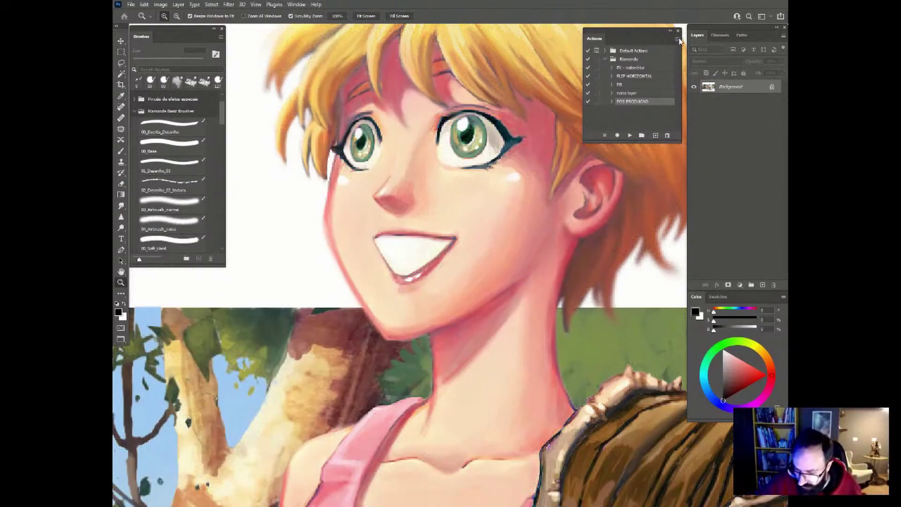
{"action": "left_click", "coordinate": [676, 39]}
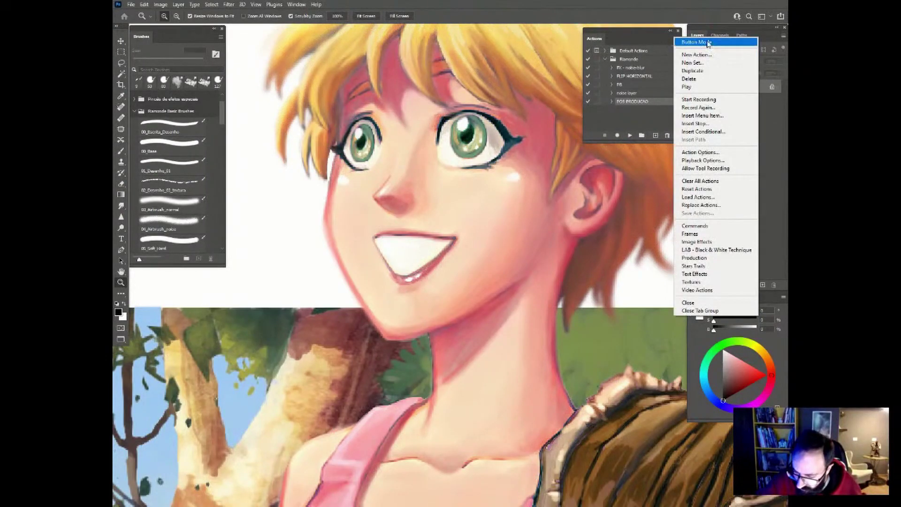
{"action": "left_click", "coordinate": [708, 43]}
Rerun POS PRODUCAO, stop it at the Copy Merged alert, then switch to the portrait.
{"action": "left_click", "coordinate": [652, 136]}
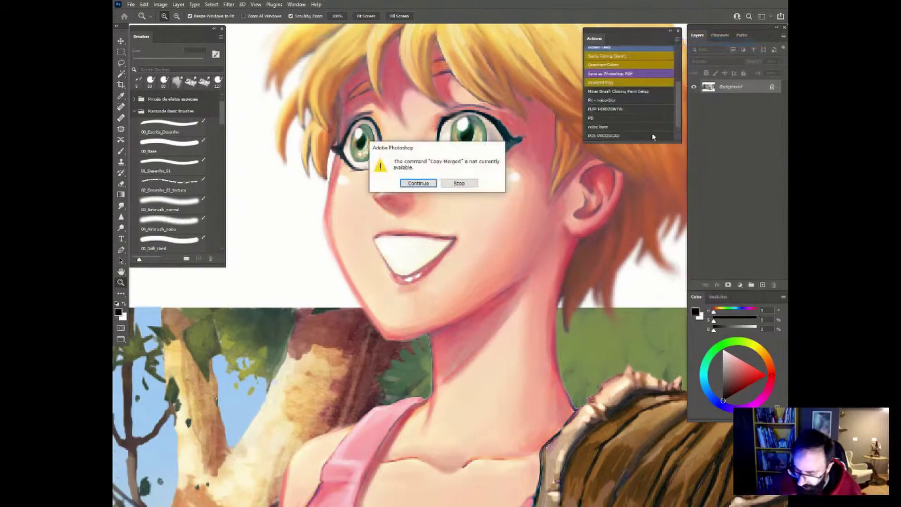
{"action": "left_click", "coordinate": [465, 183]}
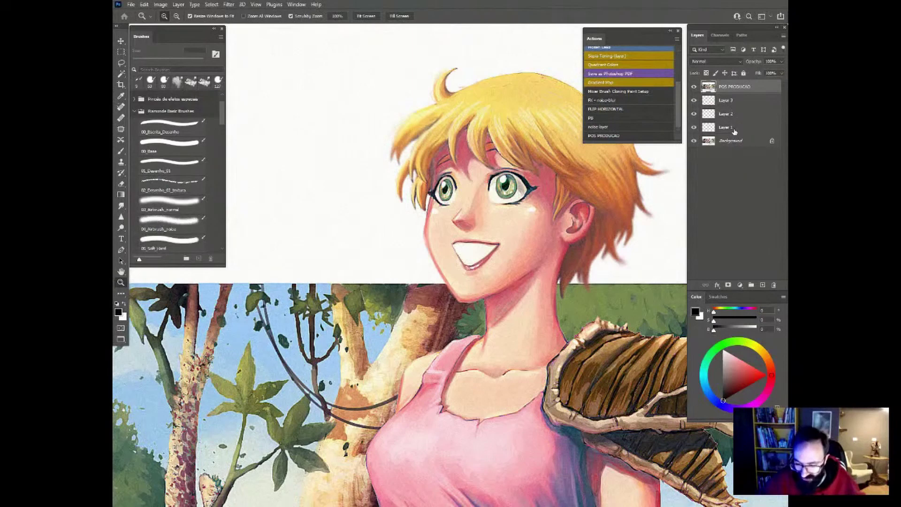
{"action": "left_click_drag", "start_coordinate": [601, 257], "coordinate": [527, 261]}
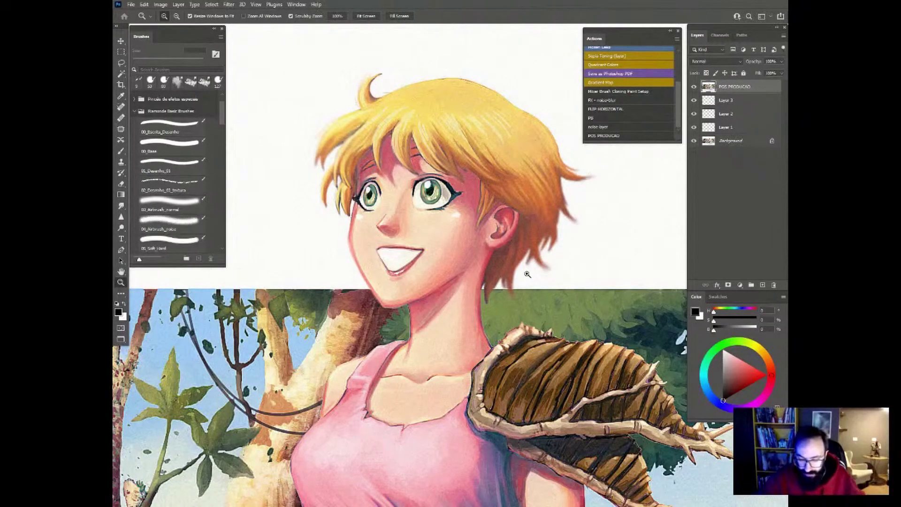
{"action": "key", "text": "ctrl+Tab"}
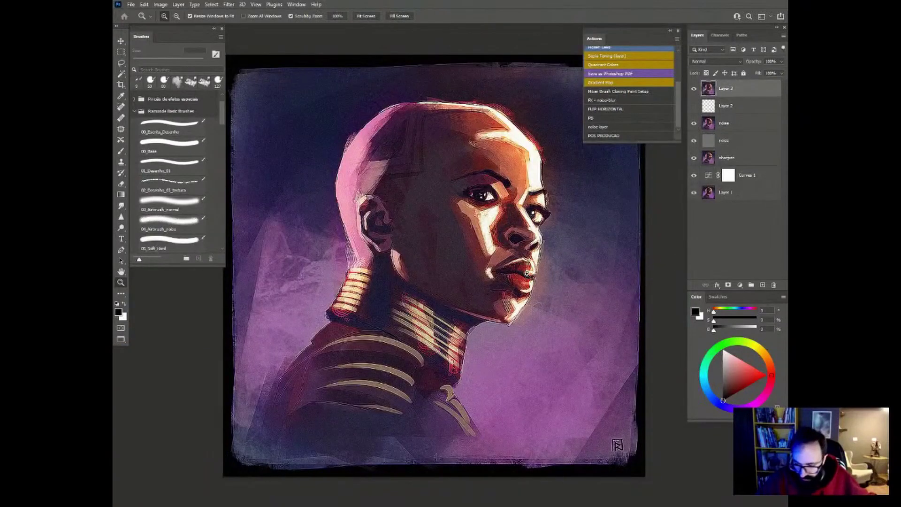
Delete every layer above Layer 1, duplicate Layer 1, and convert the copy to a smart object.
{"action": "left_click", "coordinate": [753, 179], "text": "shift"}
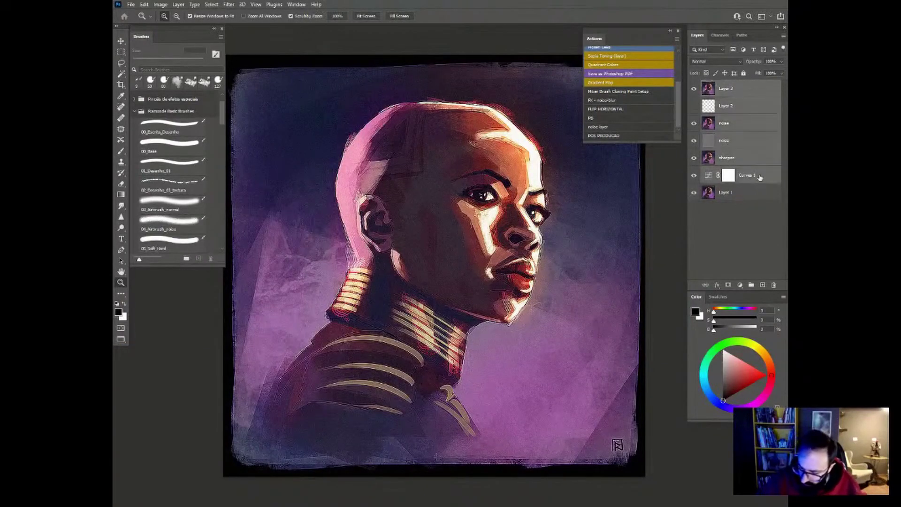
{"action": "key", "text": "Delete"}
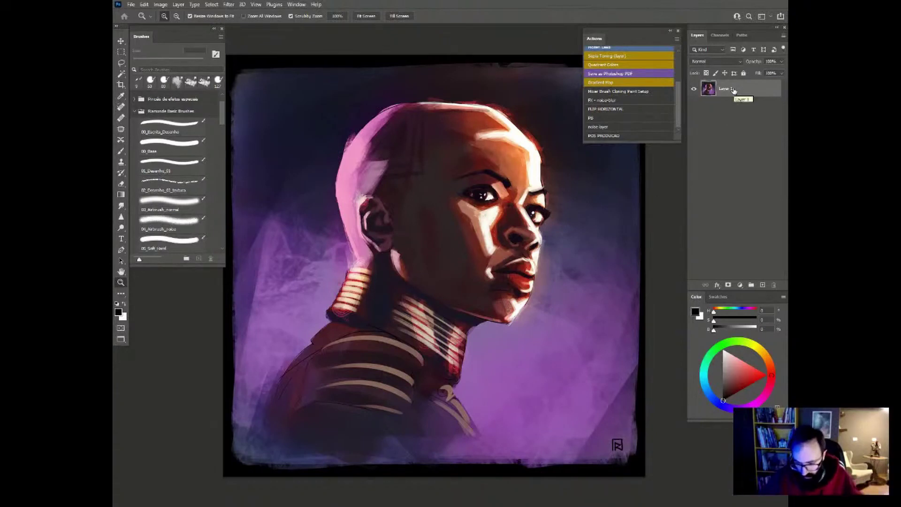
{"action": "mouse_move", "coordinate": [745, 90]}
{"action": "left_mouse_down"}
{"action": "mouse_move", "coordinate": [760, 170]}
{"action": "mouse_move", "coordinate": [762, 285]}
{"action": "left_mouse_up"}
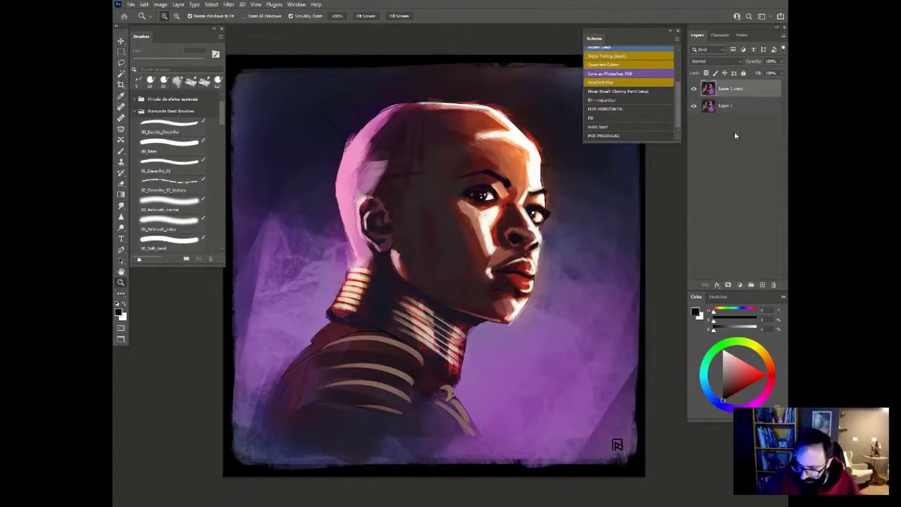
{"action": "right_click", "coordinate": [738, 90]}
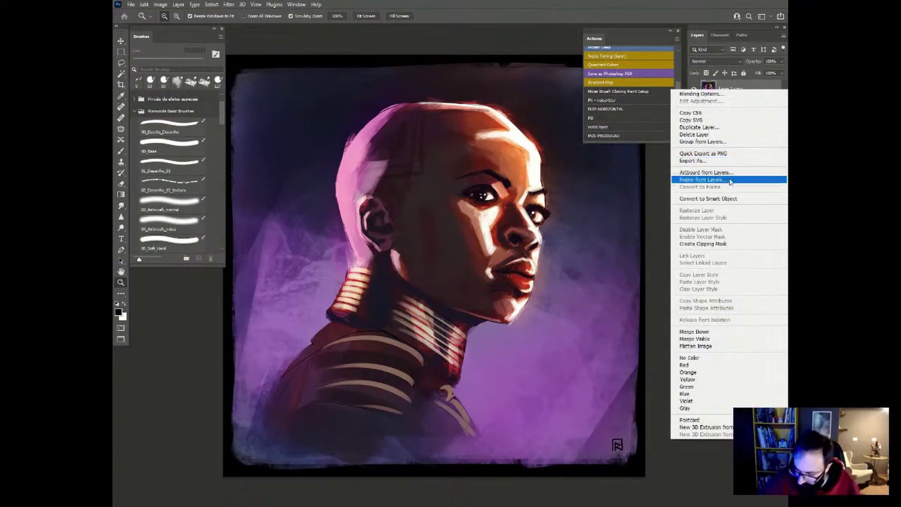
{"action": "left_click", "coordinate": [728, 199]}
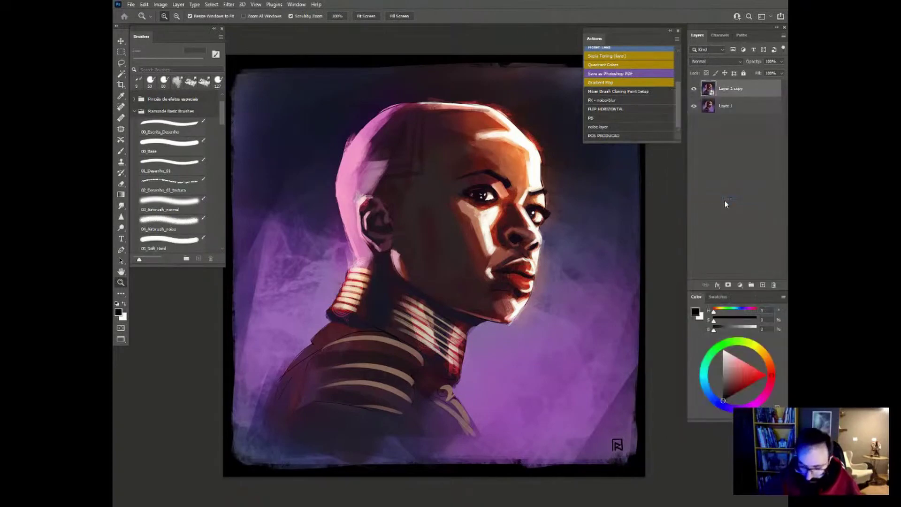
{"action": "left_click", "coordinate": [481, 210]}
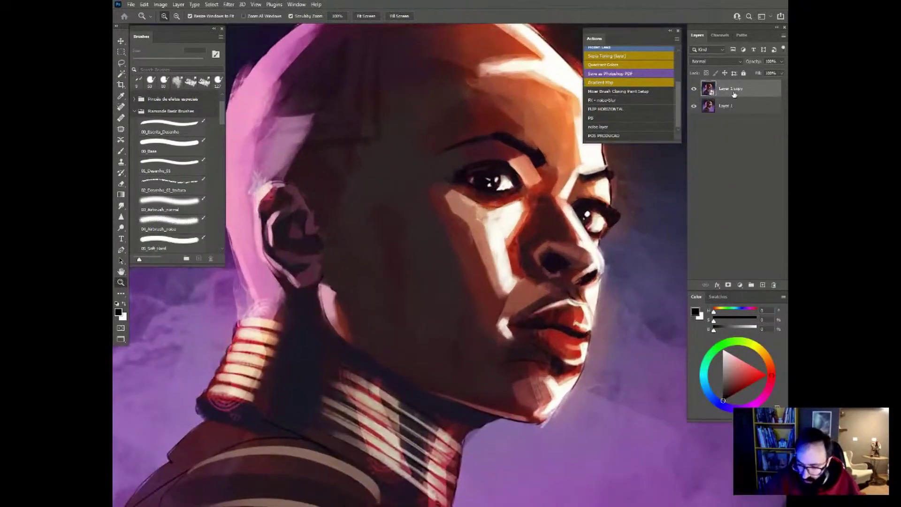
Apply Sharpen More and default Add Noise as smart filters on Layer 1 copy.
{"action": "left_click", "coordinate": [229, 5]}
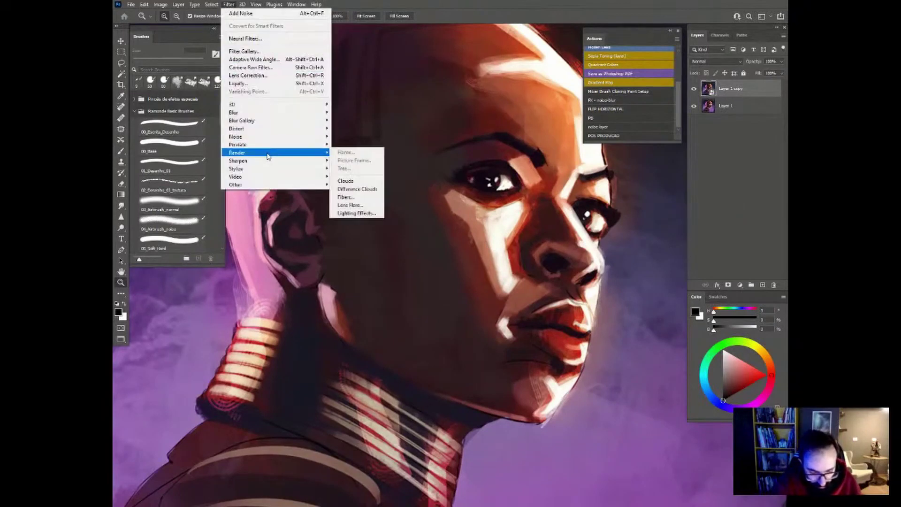
{"action": "mouse_move", "coordinate": [238, 160]}
{"action": "left_click", "coordinate": [360, 184]}
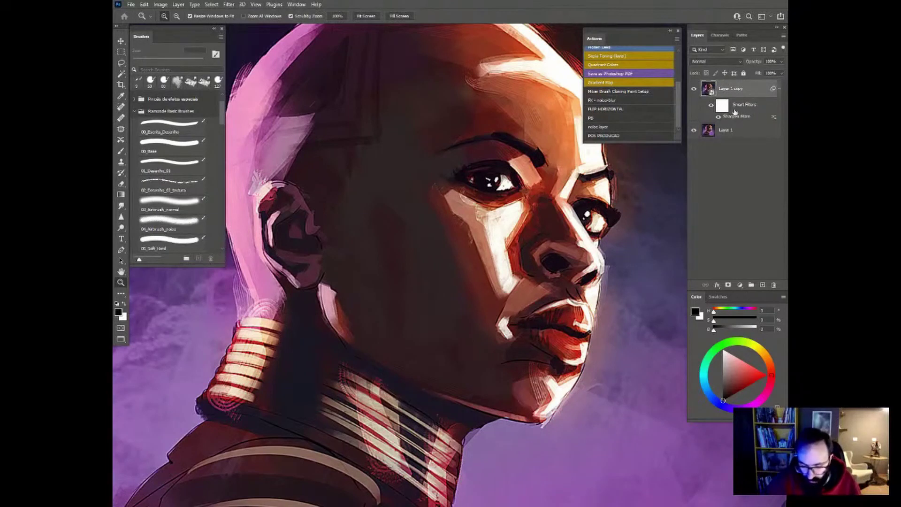
{"action": "left_click", "coordinate": [228, 4]}
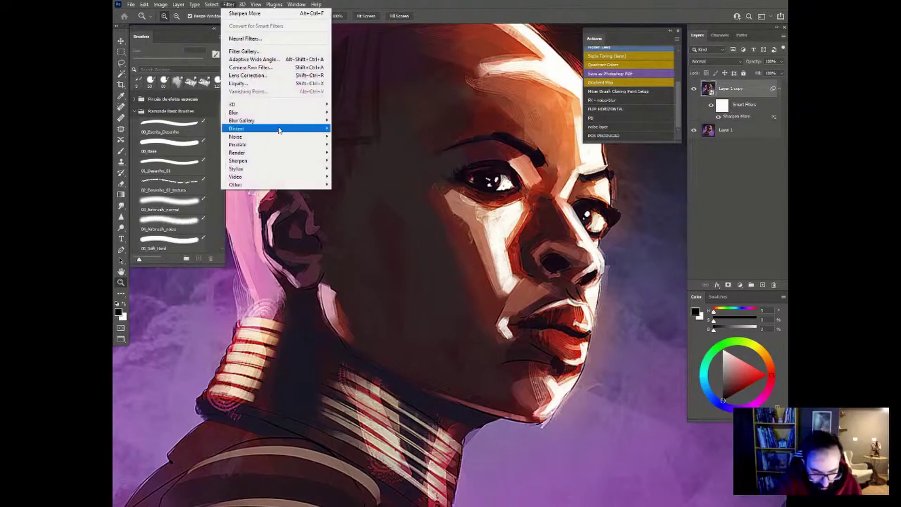
{"action": "mouse_move", "coordinate": [235, 136]}
{"action": "left_click", "coordinate": [210, 140]}
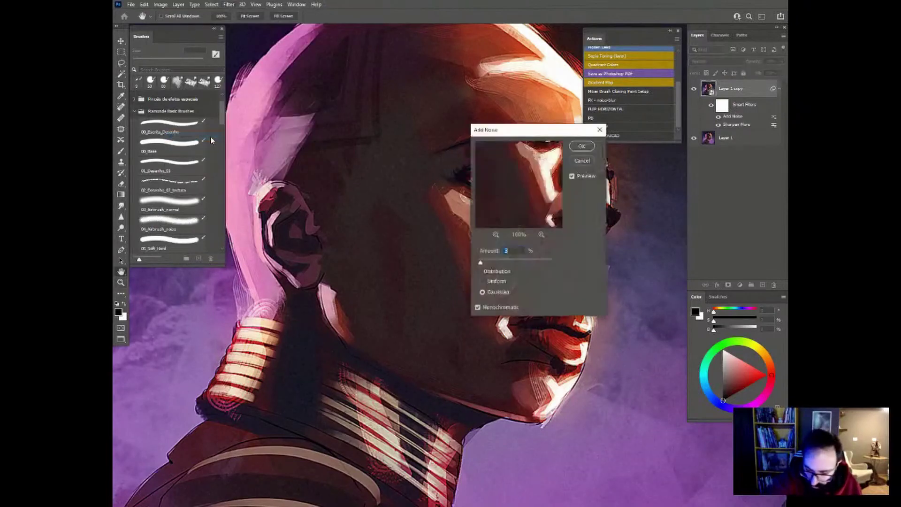
{"action": "left_click", "coordinate": [574, 146]}
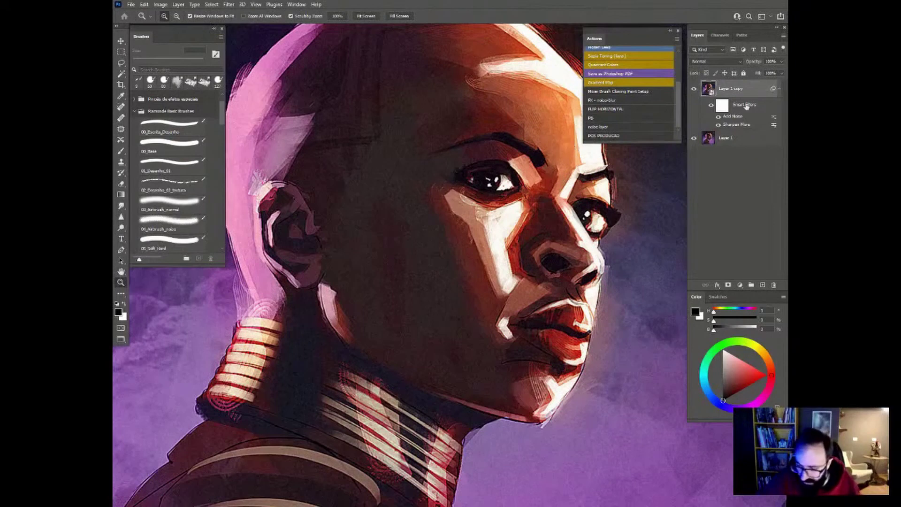
Toggle the smart filters to compare, then open Sharpen More's blending options.
{"action": "left_click", "coordinate": [718, 125]}
{"action": "left_click", "coordinate": [718, 117]}
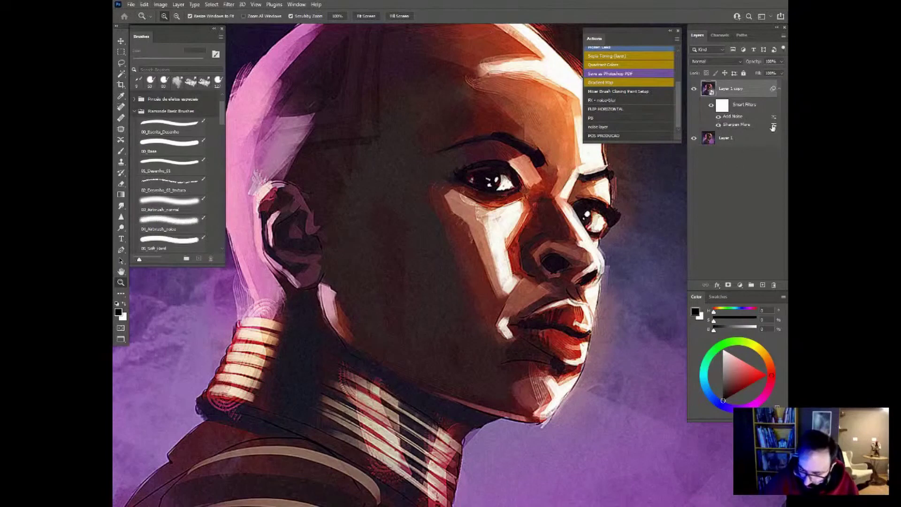
{"action": "left_click", "coordinate": [773, 125]}
{"action": "left_click", "coordinate": [458, 189]}
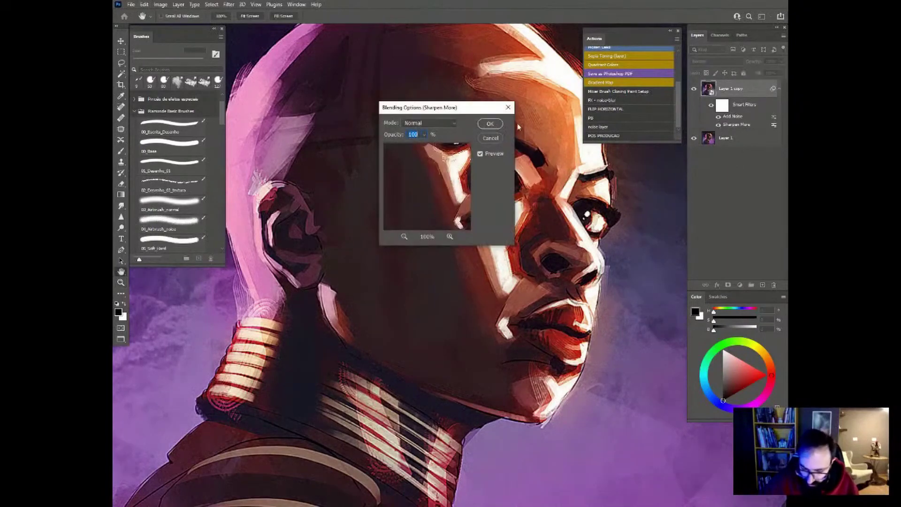
Raise the Add Noise smart filter amount to a heavy 16 and apply it.
{"action": "left_click", "coordinate": [507, 107]}
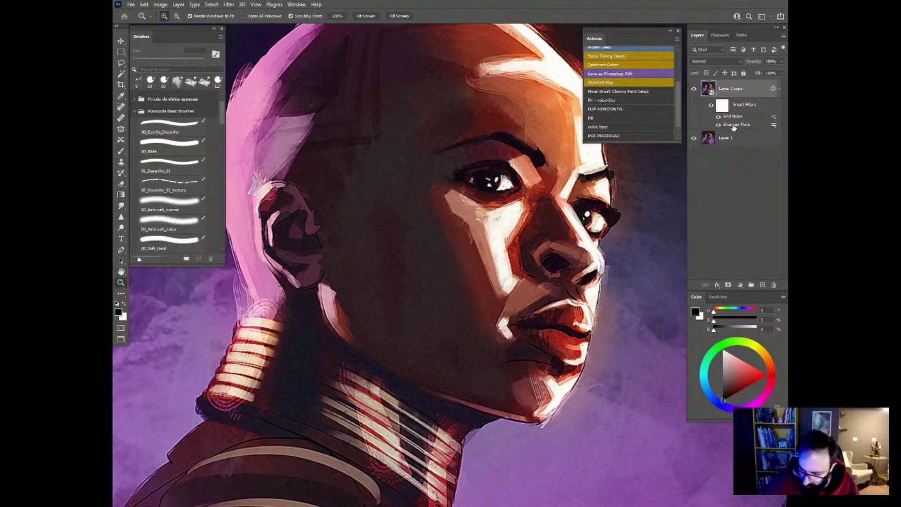
{"action": "double_click", "coordinate": [734, 127]}
{"action": "left_click", "coordinate": [462, 189]}
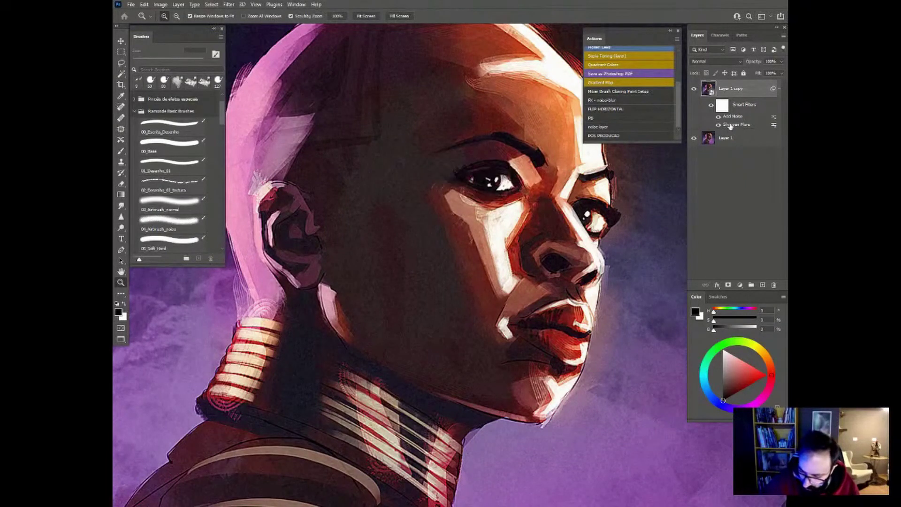
{"action": "double_click", "coordinate": [744, 117]}
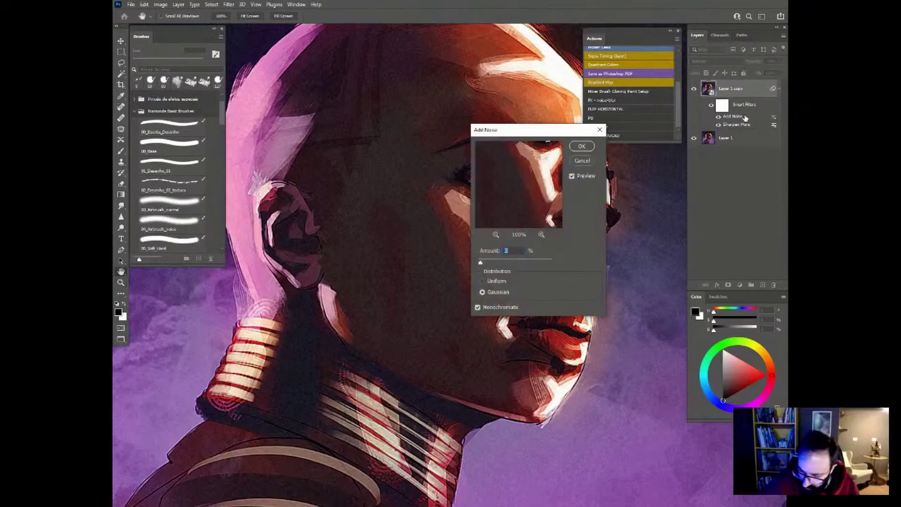
{"action": "left_click_drag", "start_coordinate": [526, 129], "coordinate": [589, 225]}
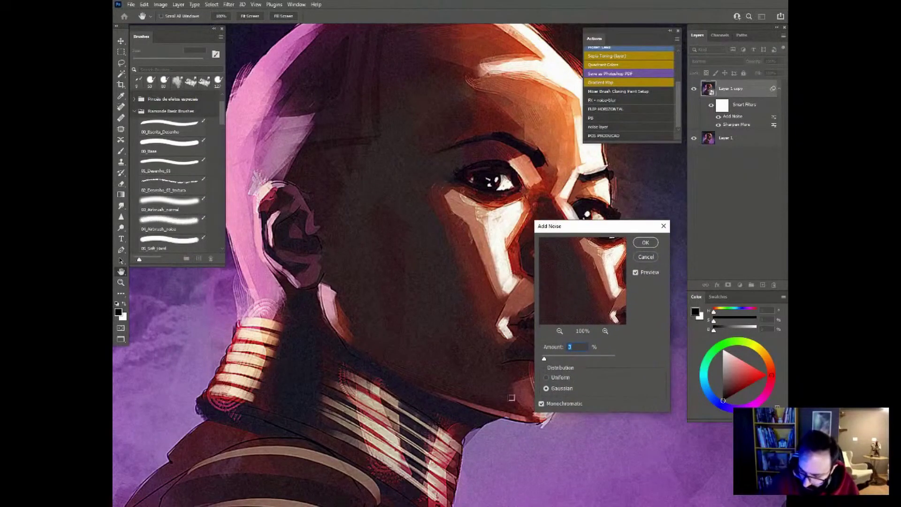
{"action": "left_click_drag", "start_coordinate": [545, 358], "coordinate": [556, 359]}
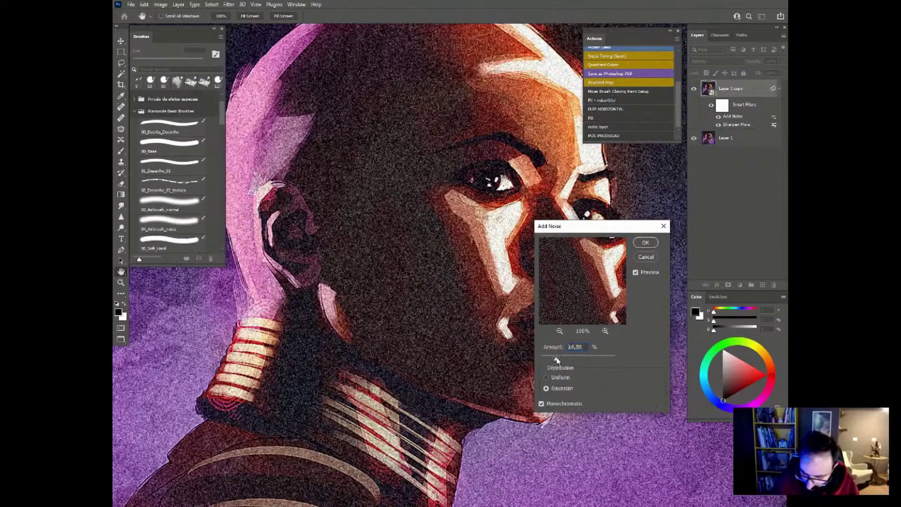
{"action": "left_click", "coordinate": [645, 243]}
Lower the Add Noise amount to a subtle 3.92% and confirm it.
{"action": "double_click", "coordinate": [731, 117]}
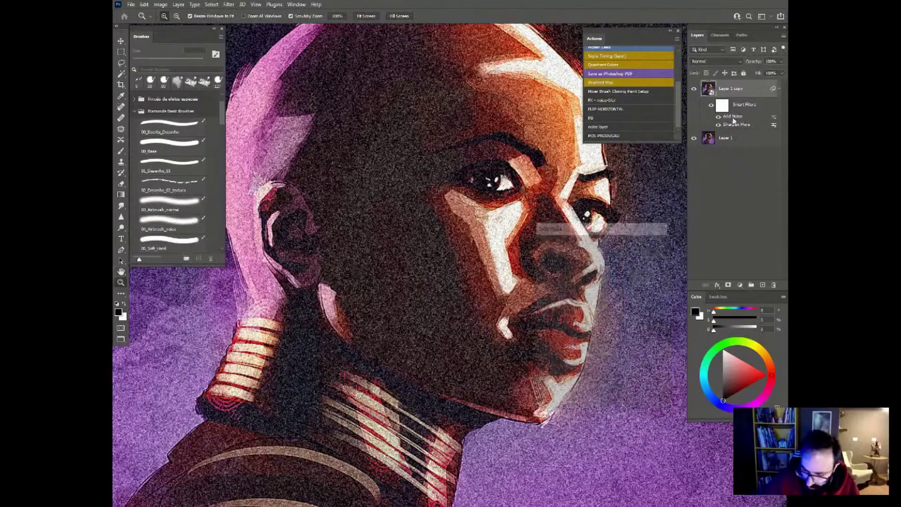
{"action": "left_click_drag", "start_coordinate": [556, 358], "coordinate": [546, 359]}
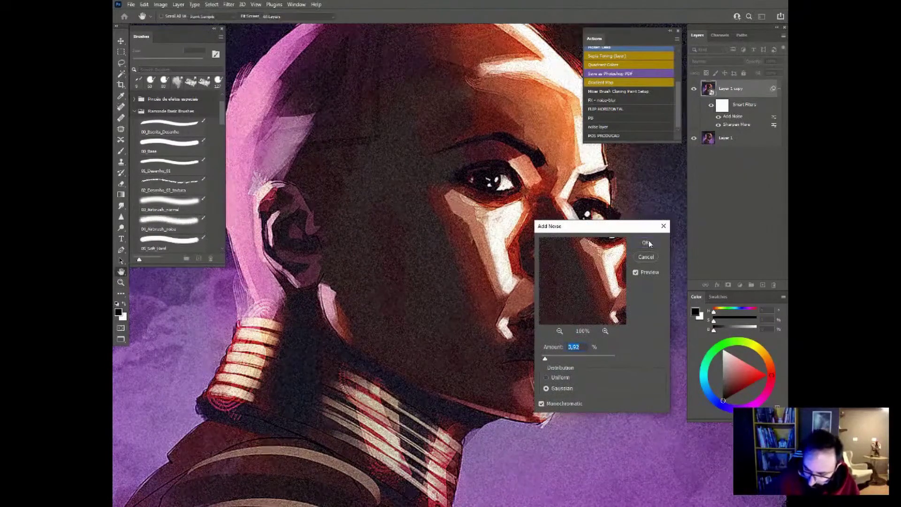
{"action": "key", "text": "Return"}
{"action": "double_click", "coordinate": [737, 88]}
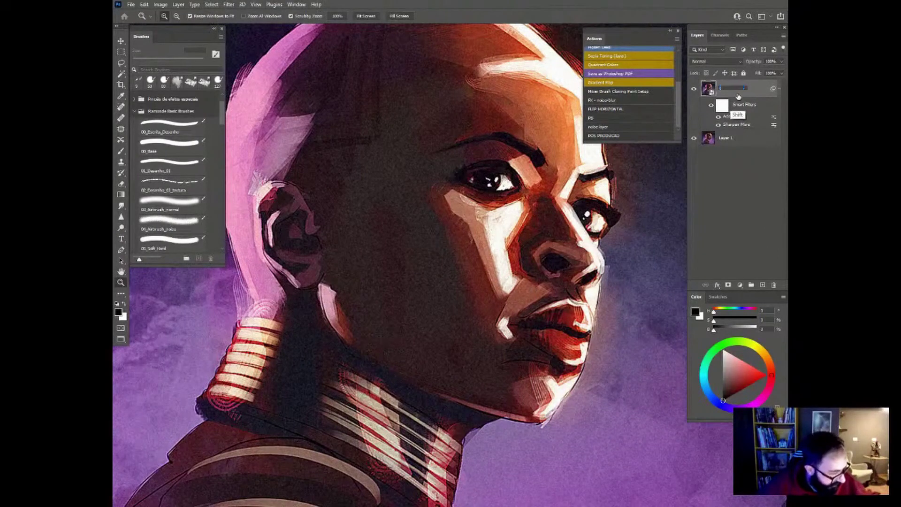
Rename the layer to fx, give it a Blue colour label, and toggle its visibility.
{"action": "type", "text": "fx"}
{"action": "right_click", "coordinate": [697, 90]}
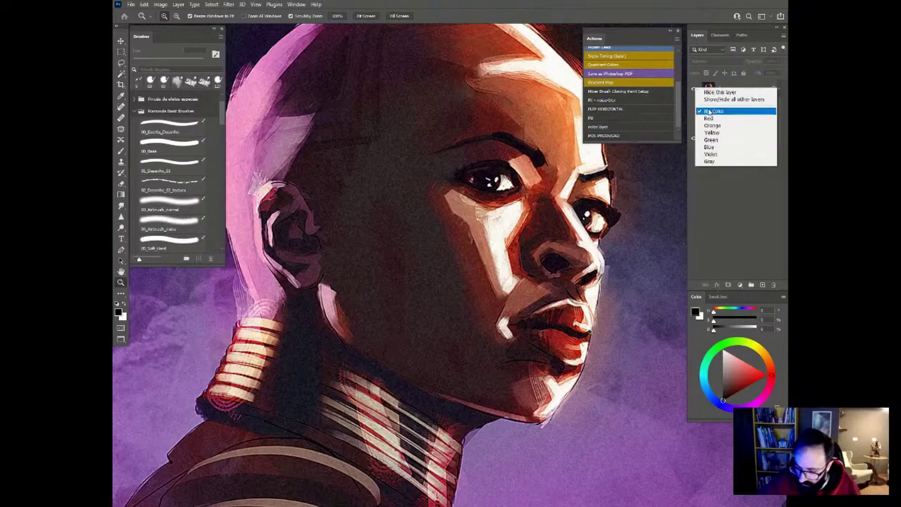
{"action": "left_click", "coordinate": [715, 153]}
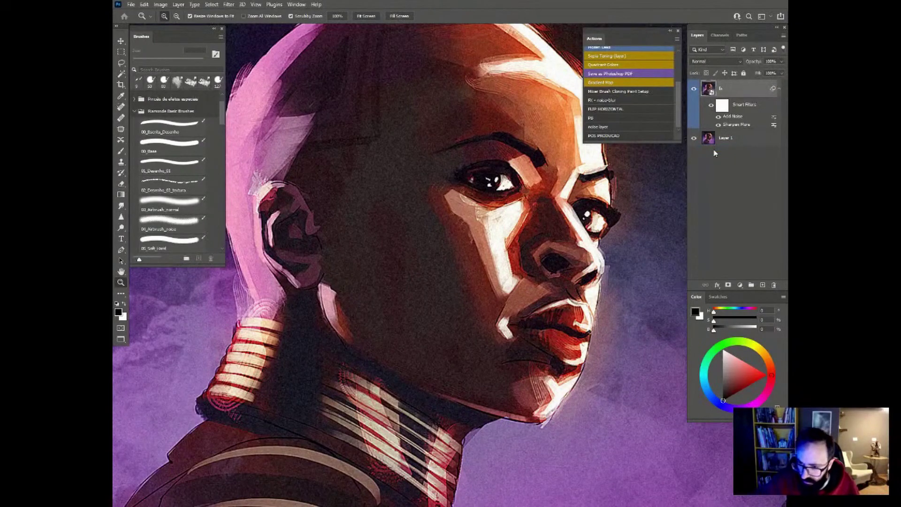
{"action": "left_click", "coordinate": [694, 89]}
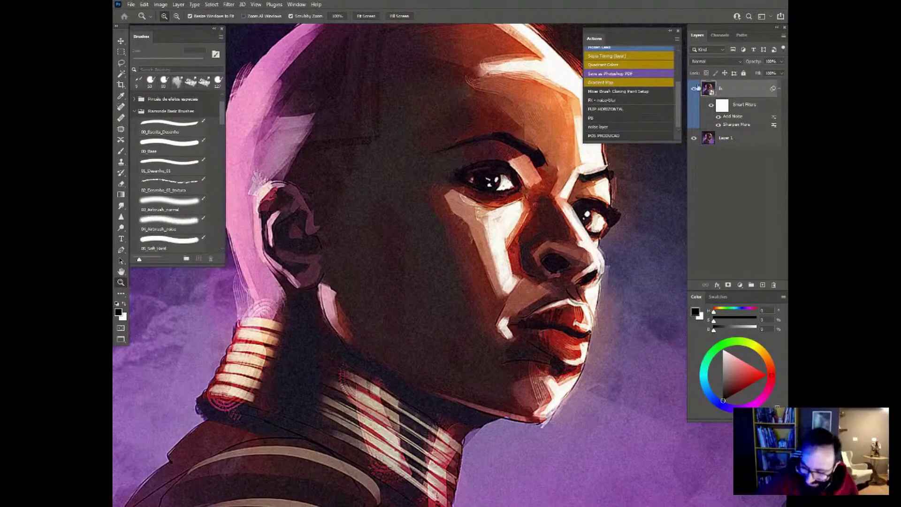
{"action": "left_click", "coordinate": [695, 89]}
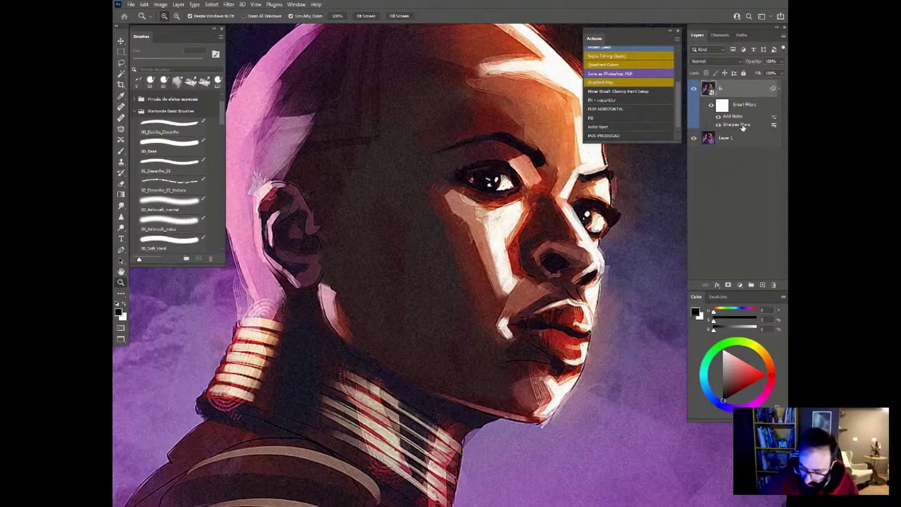
Close Sharpen More's blending options unchanged and toggle Sharpen More to compare its effect.
{"action": "double_click", "coordinate": [774, 125]}
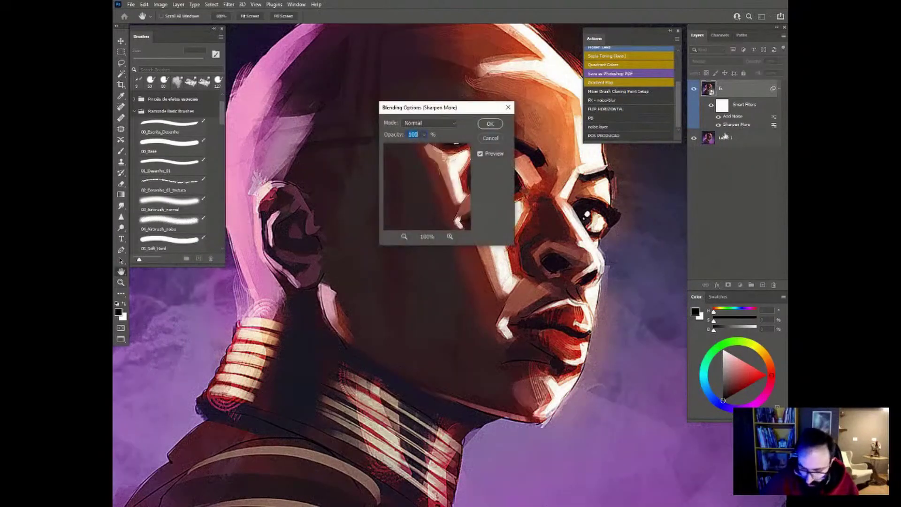
{"action": "left_click", "coordinate": [491, 138]}
{"action": "key", "text": "z"}
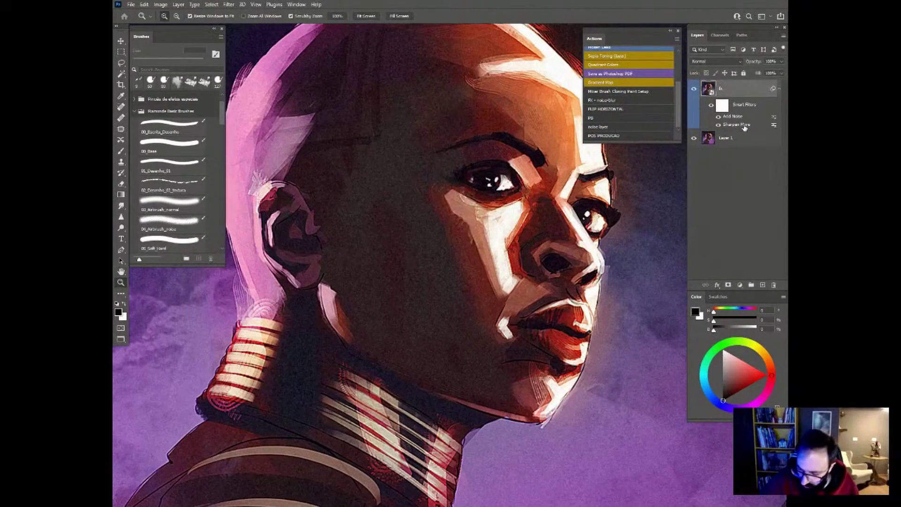
{"action": "left_click", "coordinate": [718, 124]}
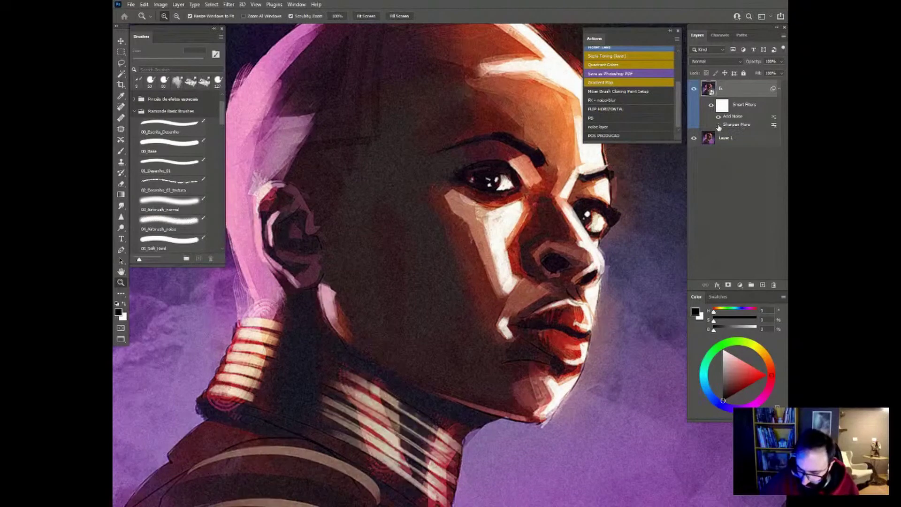
{"action": "double_click", "coordinate": [732, 117]}
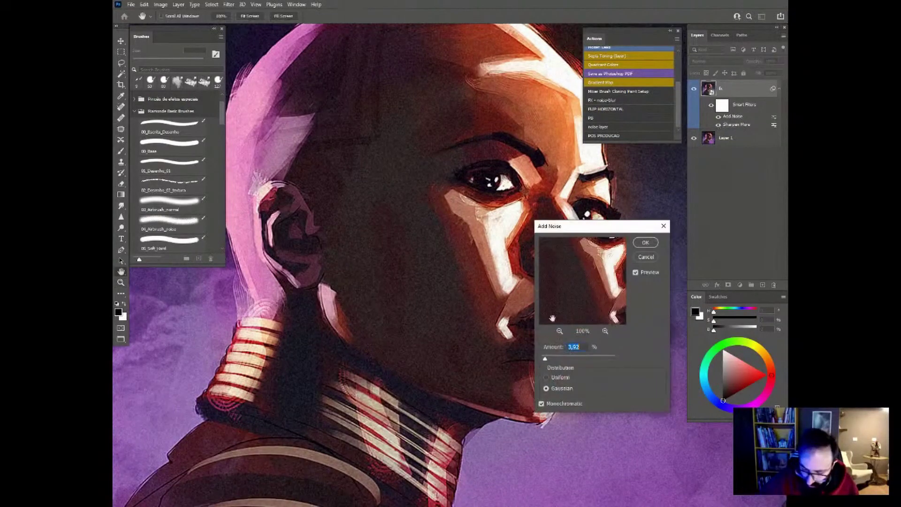
{"action": "left_click", "coordinate": [654, 258]}
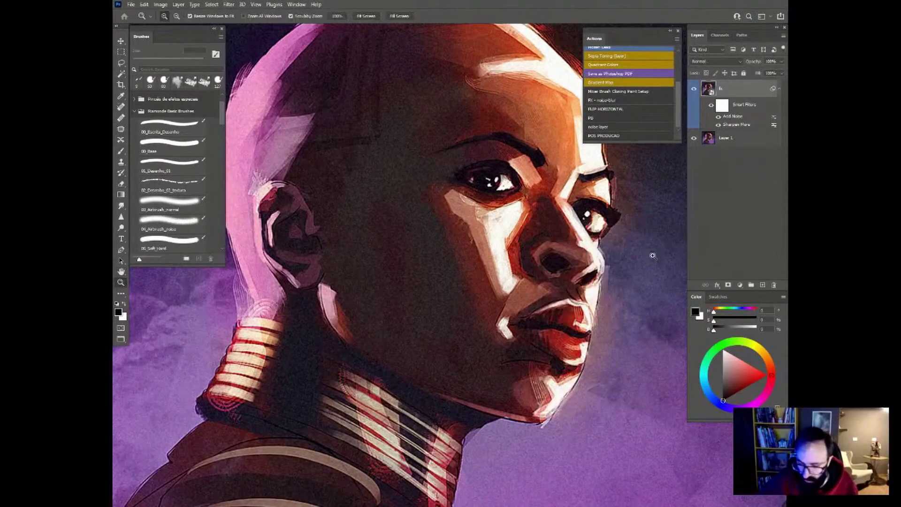
{"action": "left_click", "coordinate": [779, 88]}
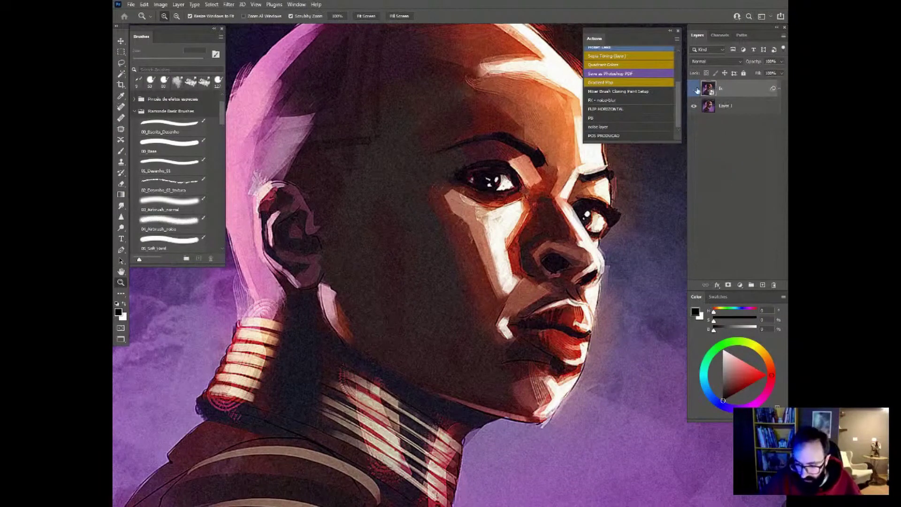
{"action": "left_click", "coordinate": [777, 89]}
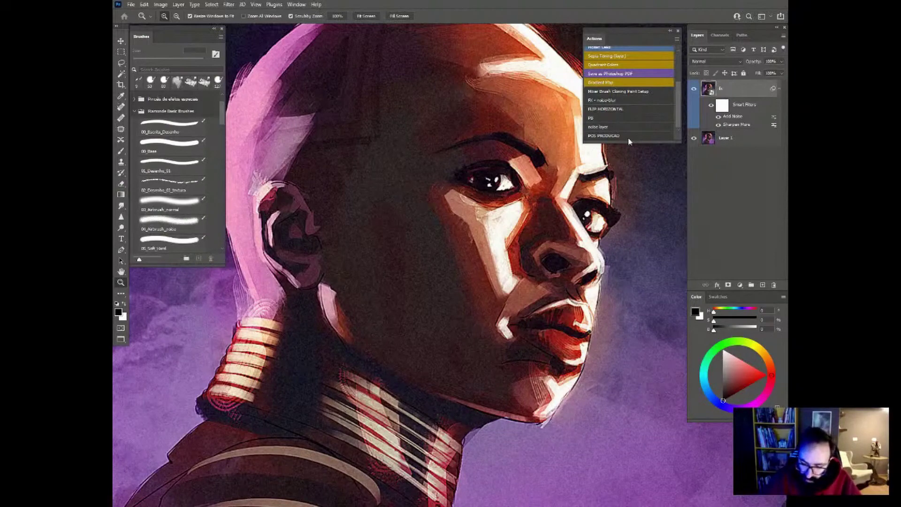
{"action": "left_click", "coordinate": [778, 89]}
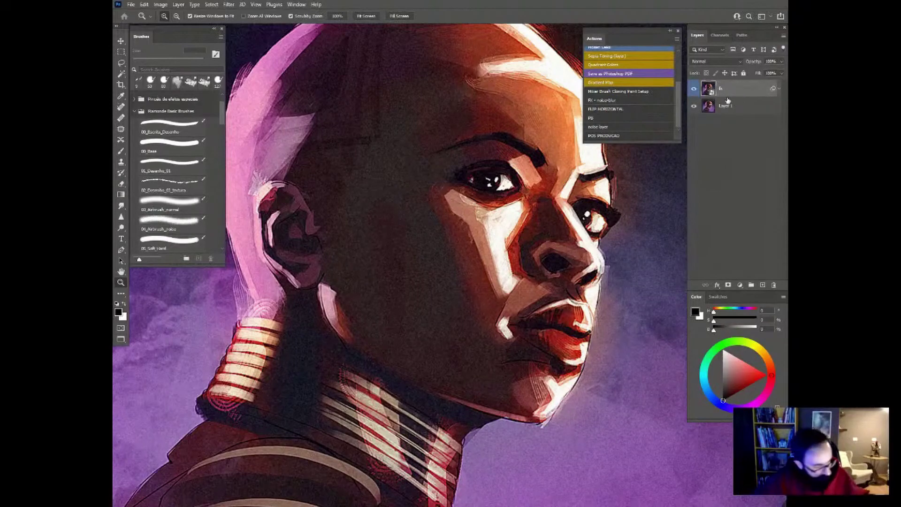
Open the first concept PSD from Academia de Artes Digitais > Cursos Novos > Conteudo LIVES > Photoshop Avancado.
{"action": "key", "text": "ctrl+shift+a"}
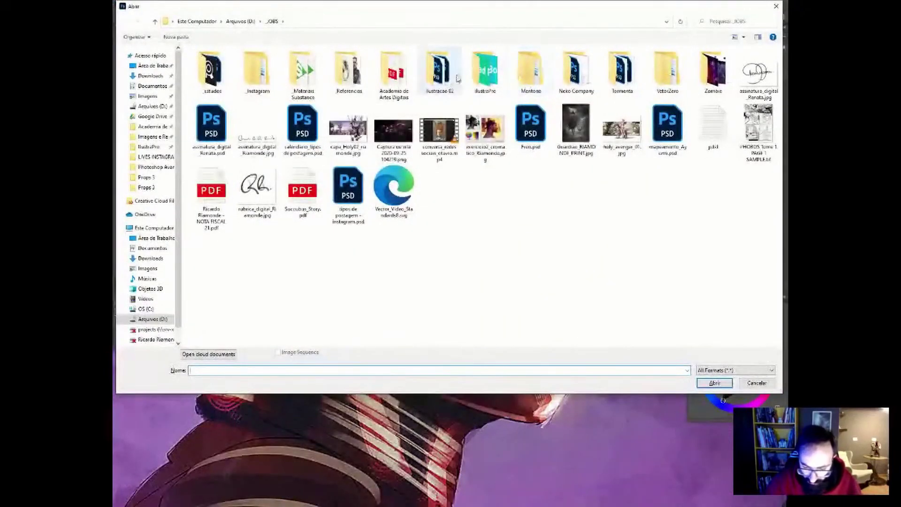
{"action": "double_click", "coordinate": [393, 73]}
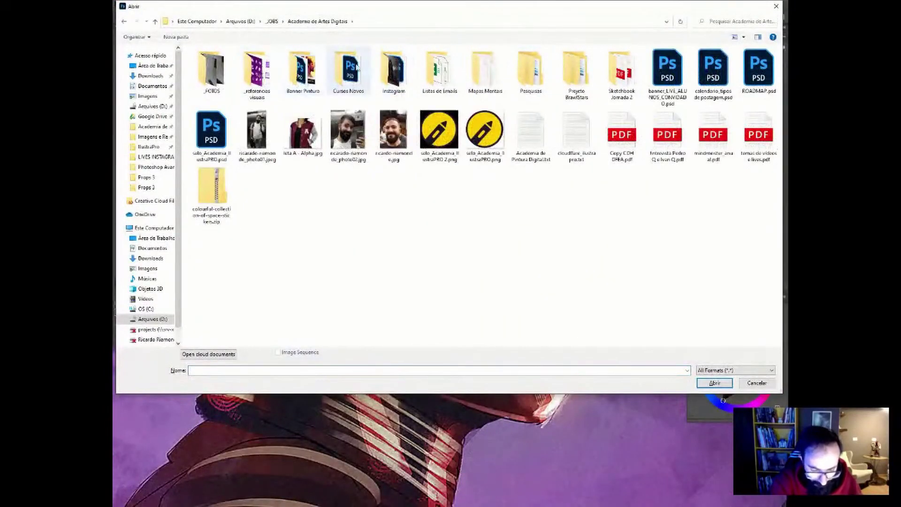
{"action": "double_click", "coordinate": [349, 71]}
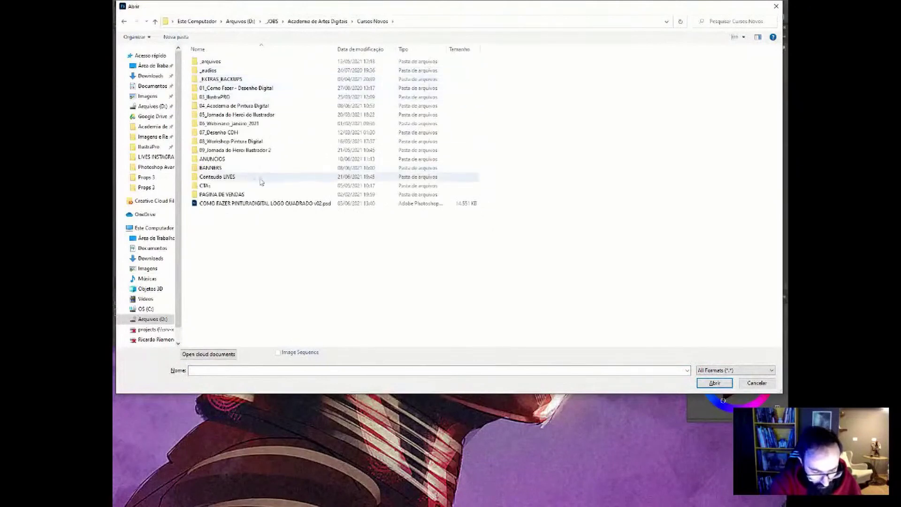
{"action": "double_click", "coordinate": [239, 177]}
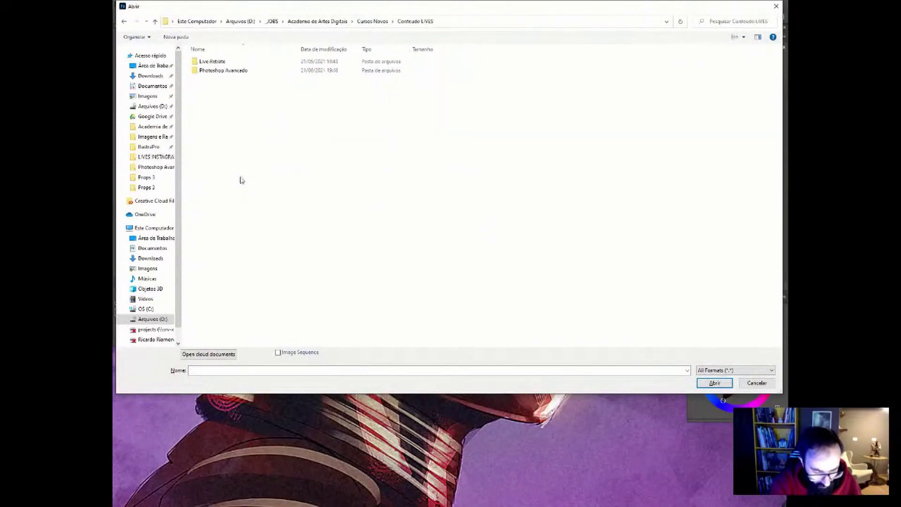
{"action": "double_click", "coordinate": [229, 70]}
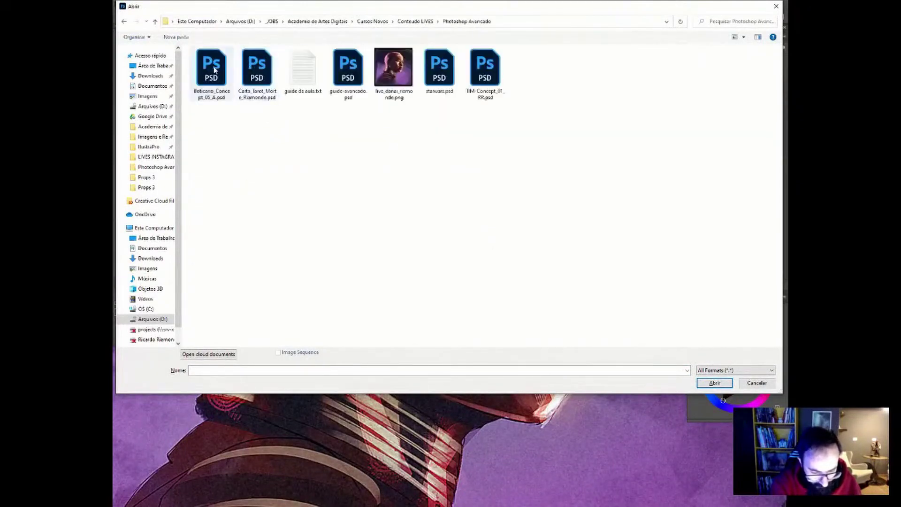
{"action": "double_click", "coordinate": [214, 69]}
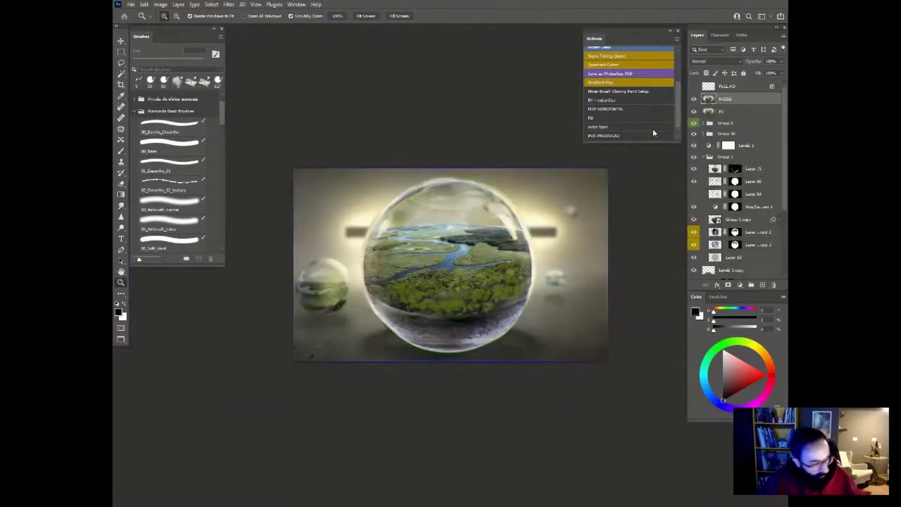
Zoom into the glass-sphere image, hide the NOISE layer, and expand then collapse Group 8.
{"action": "left_click", "coordinate": [579, 243]}
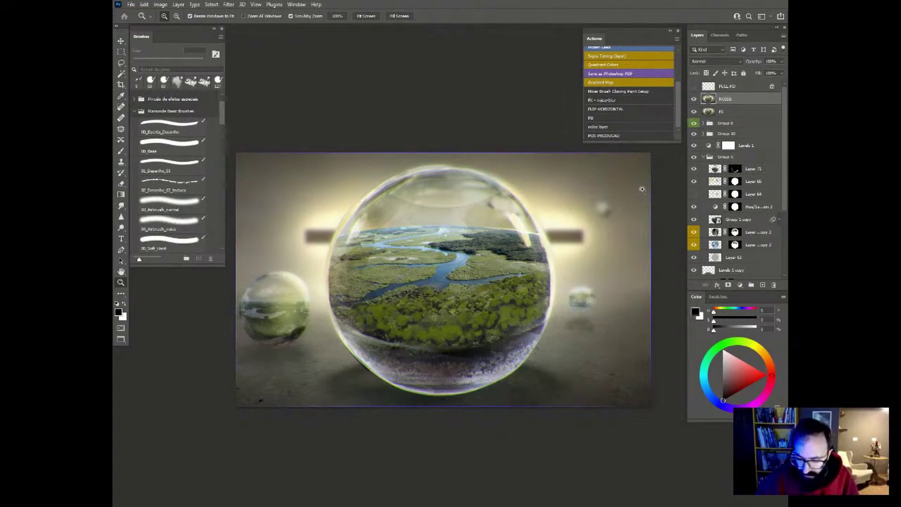
{"action": "left_click", "coordinate": [693, 99]}
{"action": "scroll", "coordinate": [751, 211], "scroll_direction": "down", "scroll_amount": 5}
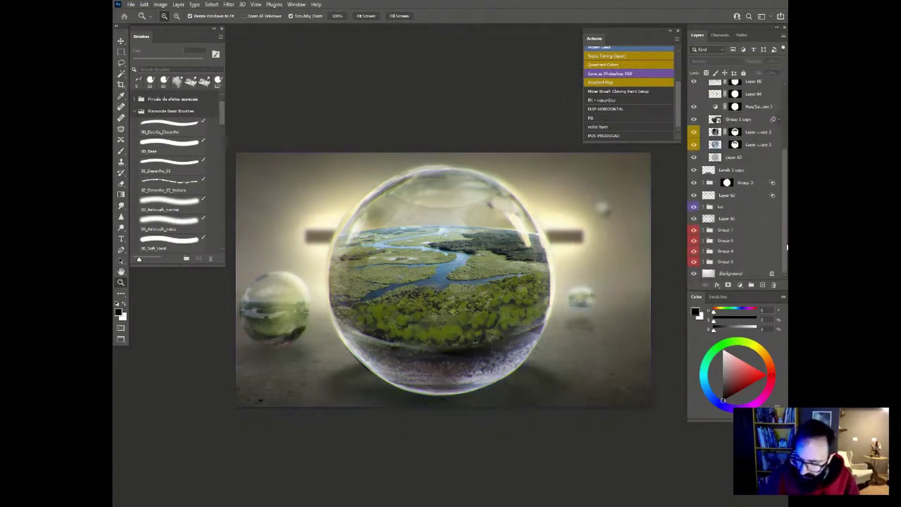
{"action": "left_click", "coordinate": [759, 232]}
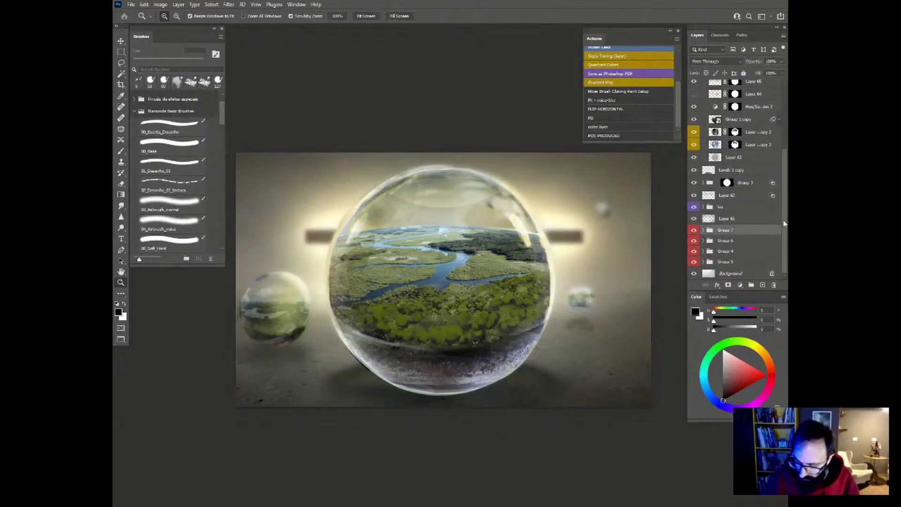
{"action": "left_click_drag", "start_coordinate": [783, 225], "coordinate": [782, 142]}
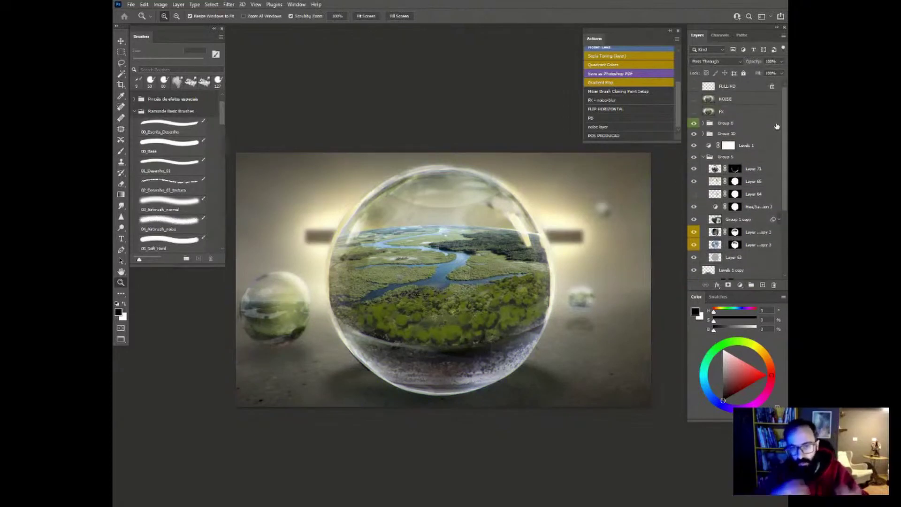
{"action": "left_click", "coordinate": [703, 123]}
{"action": "left_click", "coordinate": [703, 123]}
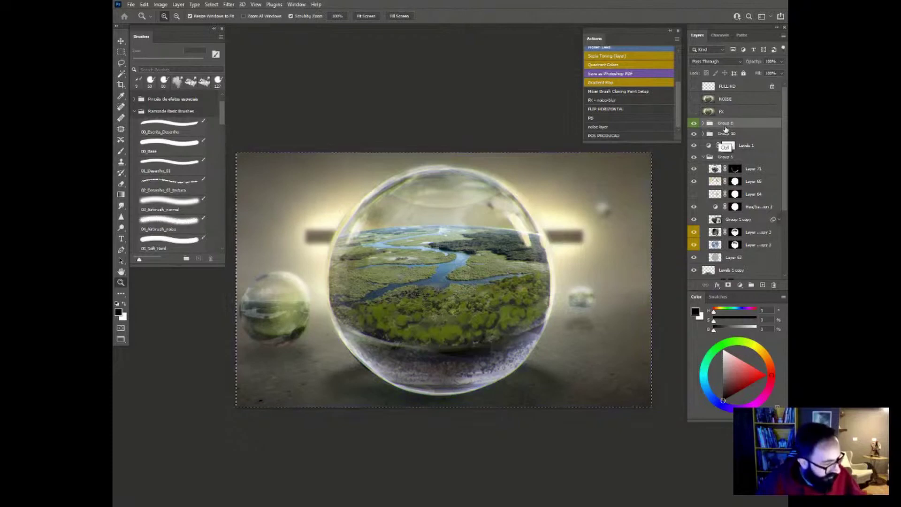
Load the Levels 1 mask as a selection and preview the POS PRODUCAO action's result.
{"action": "left_click", "coordinate": [728, 145], "text": "ctrl"}
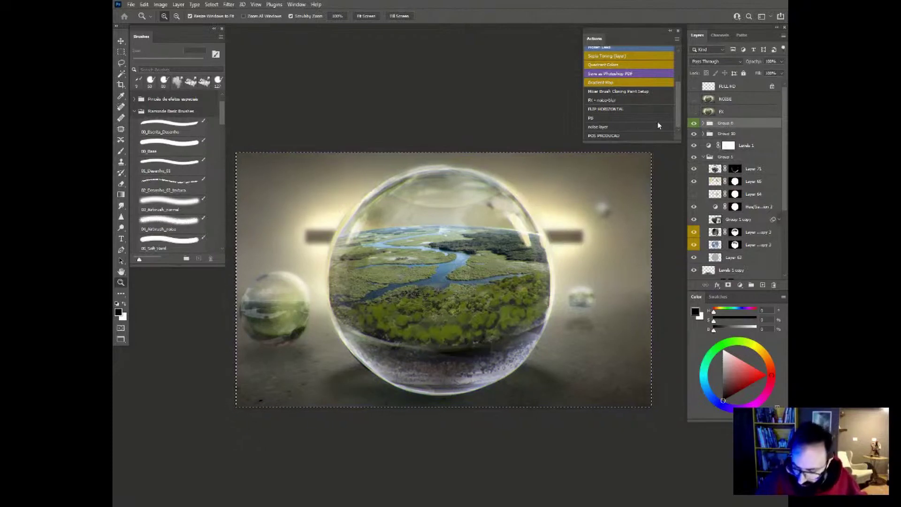
{"action": "left_click", "coordinate": [634, 135]}
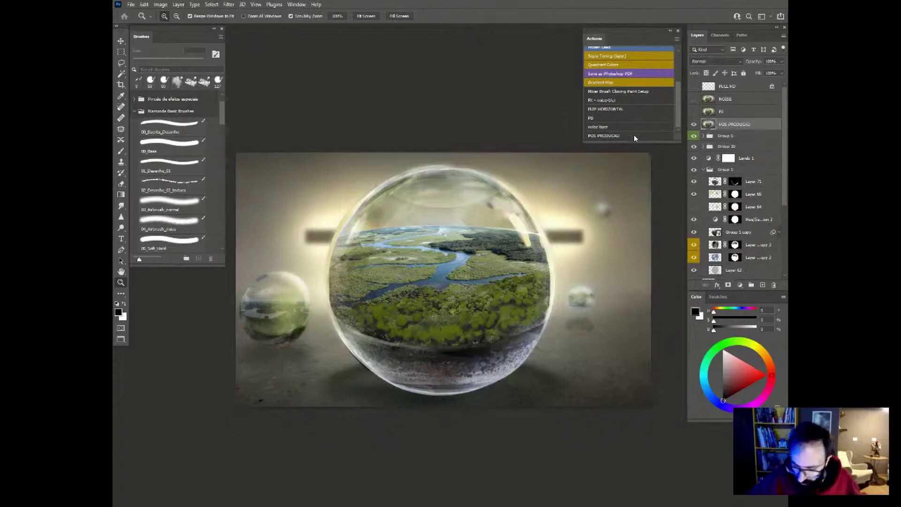
{"action": "left_click_drag", "start_coordinate": [522, 248], "coordinate": [563, 240]}
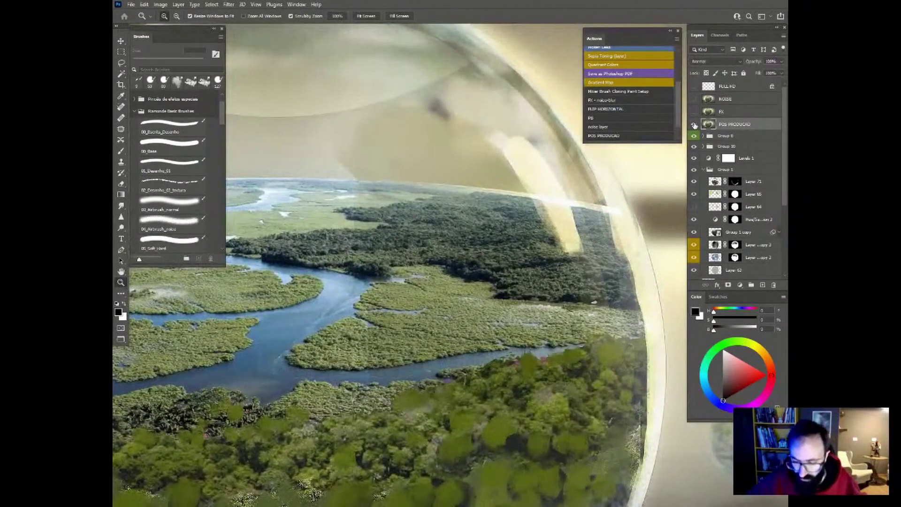
{"action": "left_click", "coordinate": [694, 124]}
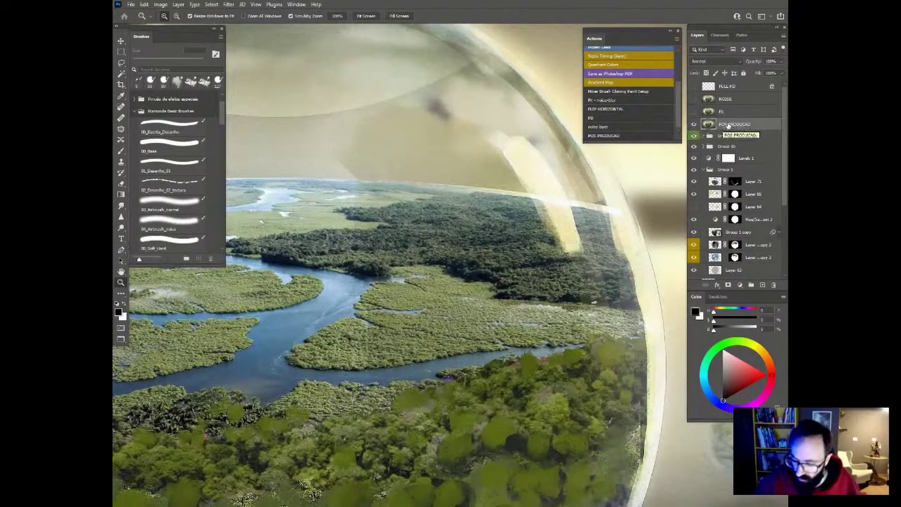
Delete the trial POS PRODUCAO layer and collapse Group 5.
{"action": "left_click_drag", "start_coordinate": [729, 125], "coordinate": [773, 285]}
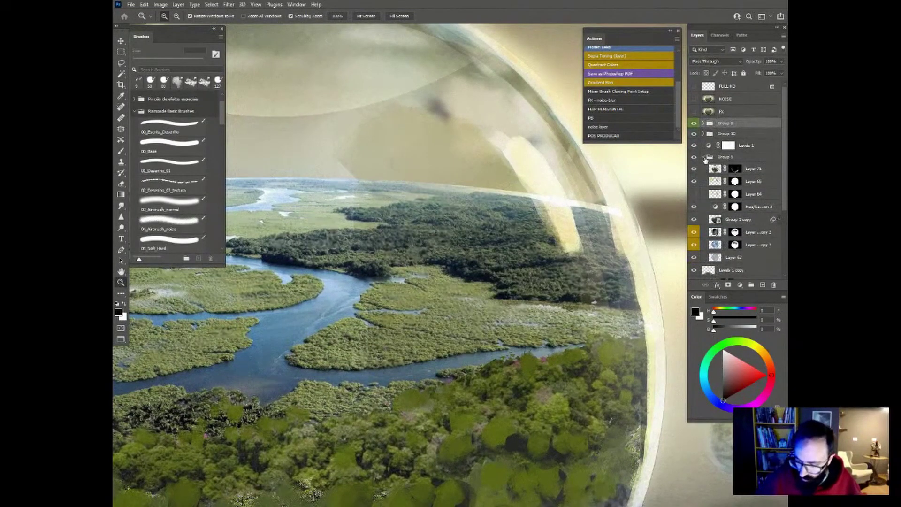
{"action": "left_click", "coordinate": [704, 157]}
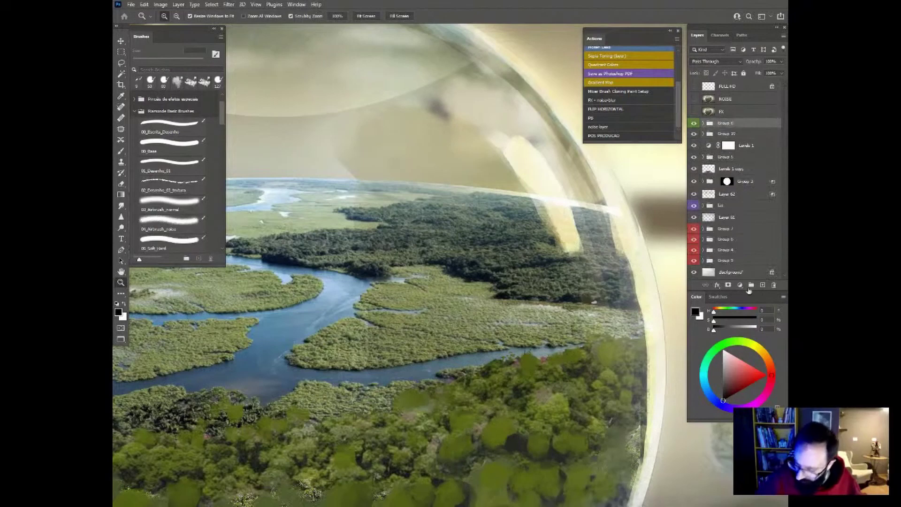
{"action": "left_click", "coordinate": [740, 285]}
Add a Hue/Saturation adjustment layer and shift the hue so greens turn brown-orange.
{"action": "left_click", "coordinate": [746, 361]}
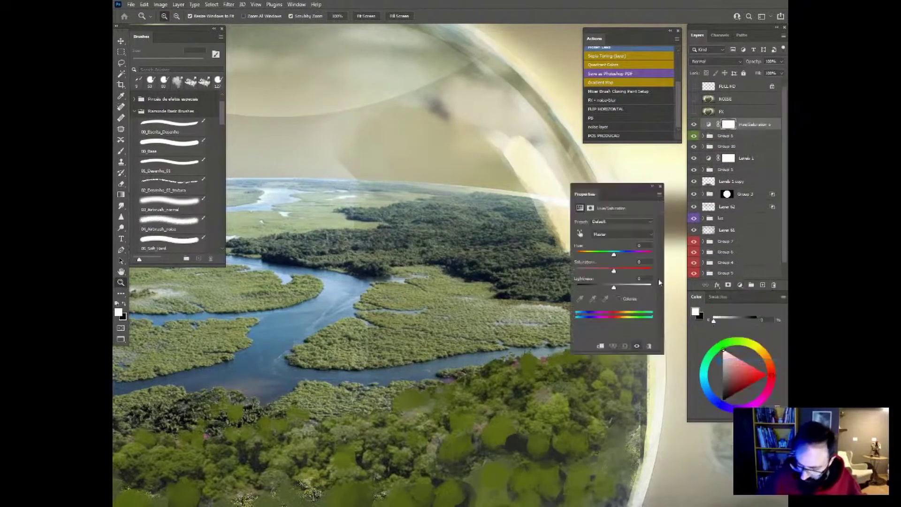
{"action": "left_click_drag", "start_coordinate": [613, 254], "coordinate": [601, 254]}
{"action": "left_click", "coordinate": [659, 187]}
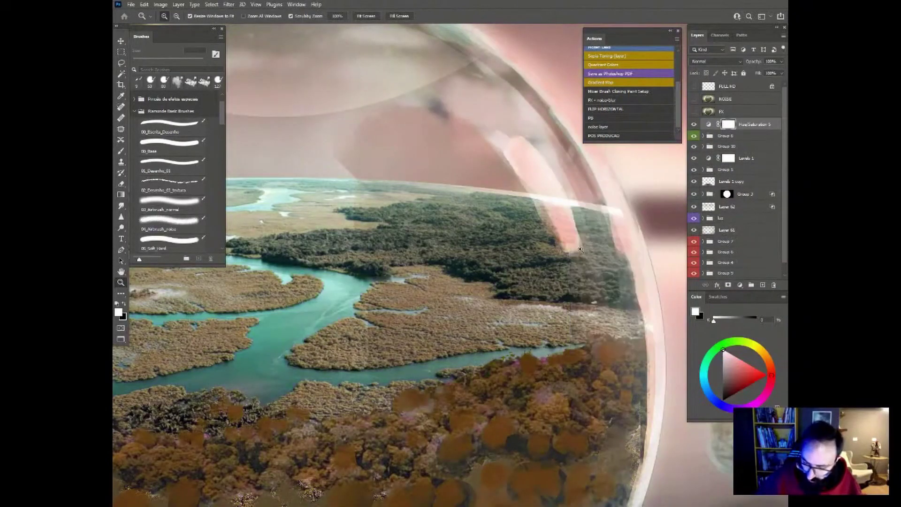
{"action": "key", "text": "ctrl+0"}
Rerun POS PRODUCAO, inspect the sphere's rim, then remove the added layer.
{"action": "left_click", "coordinate": [635, 136]}
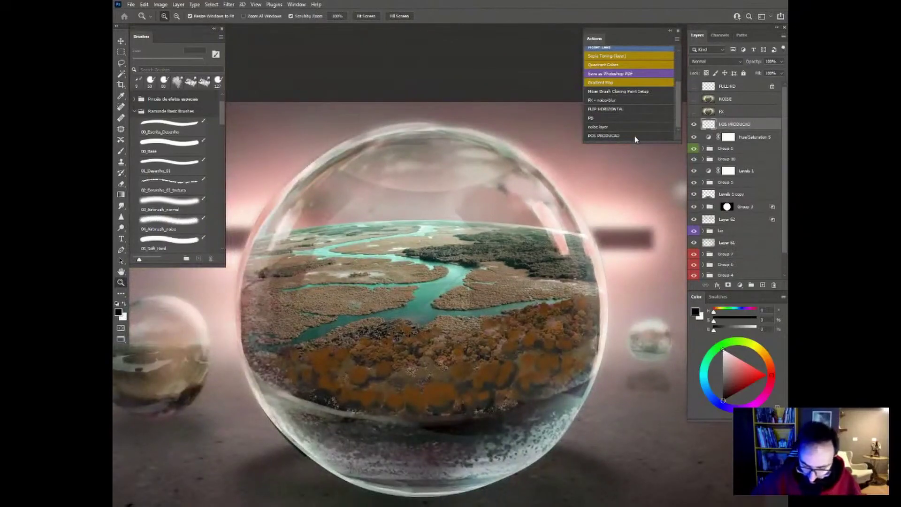
{"action": "left_click", "coordinate": [590, 215]}
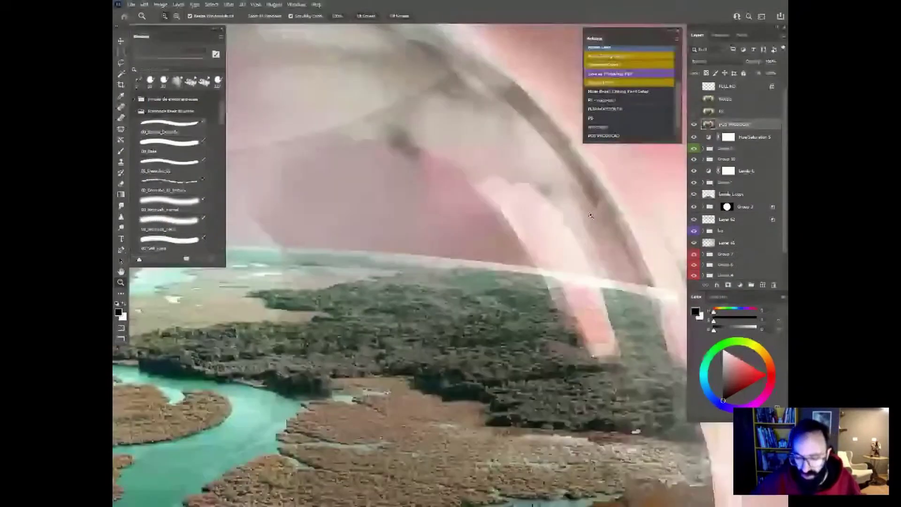
{"action": "key", "text": "ctrl+0"}
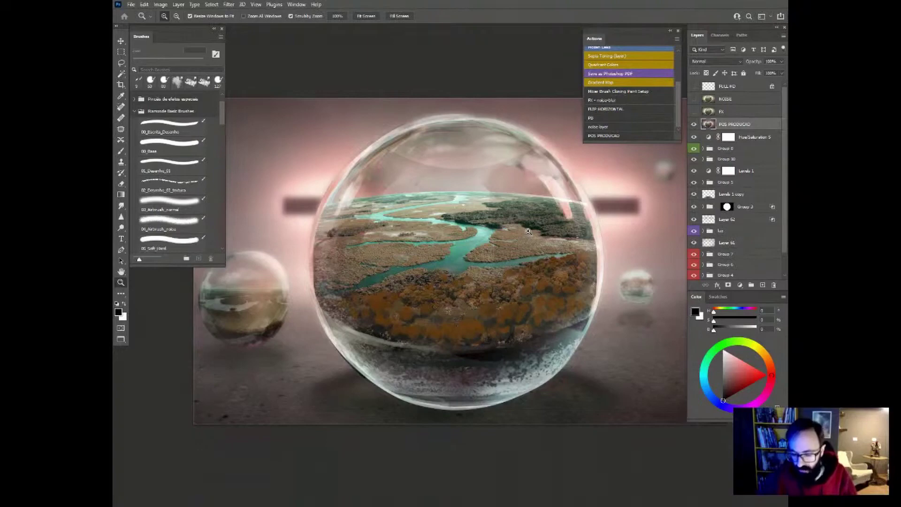
{"action": "left_click_drag", "start_coordinate": [760, 207], "coordinate": [771, 214]}
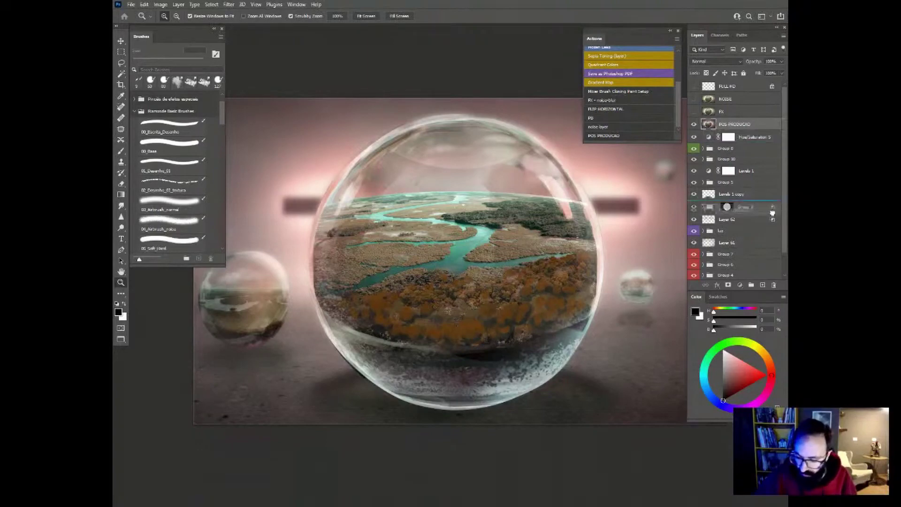
{"action": "key", "text": "Delete"}
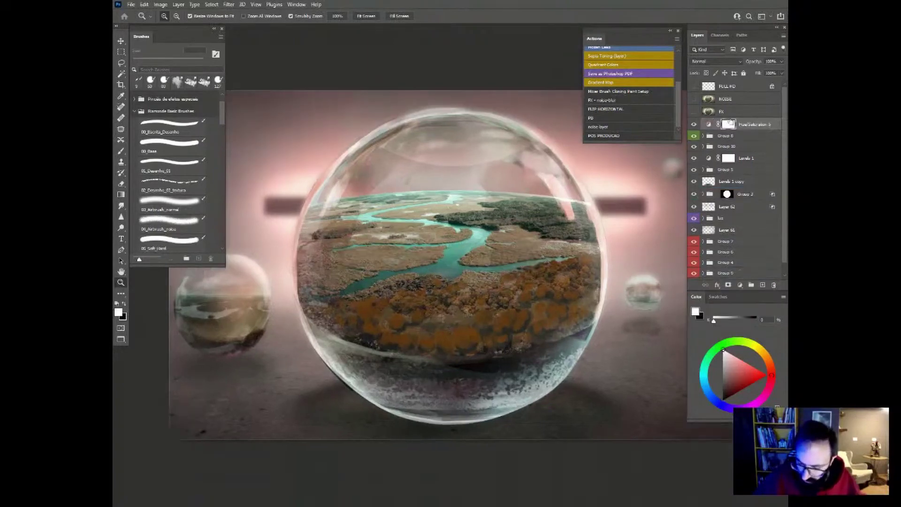
Hide Hue/Saturation 5, toggle the FX layer over the forest to compare, and select FX.
{"action": "left_click", "coordinate": [695, 125]}
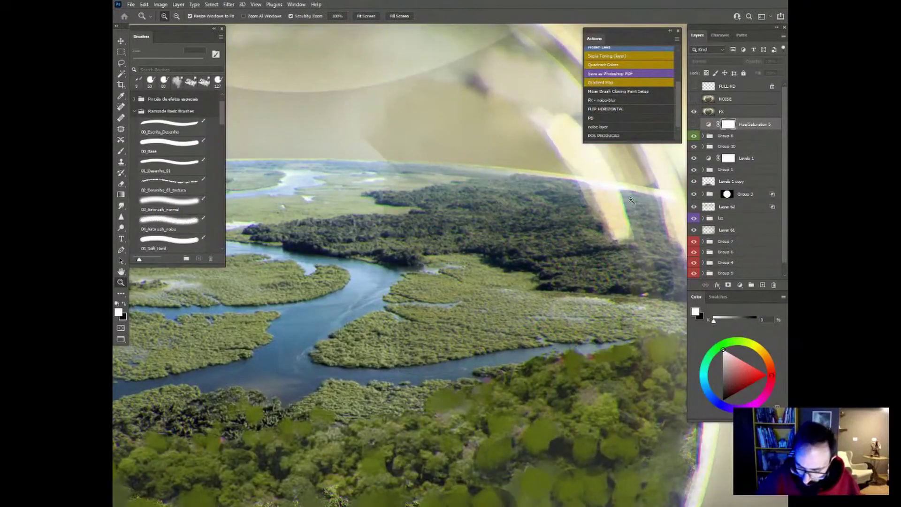
{"action": "left_click_drag", "start_coordinate": [611, 202], "coordinate": [580, 184]}
{"action": "left_click", "coordinate": [587, 235]}
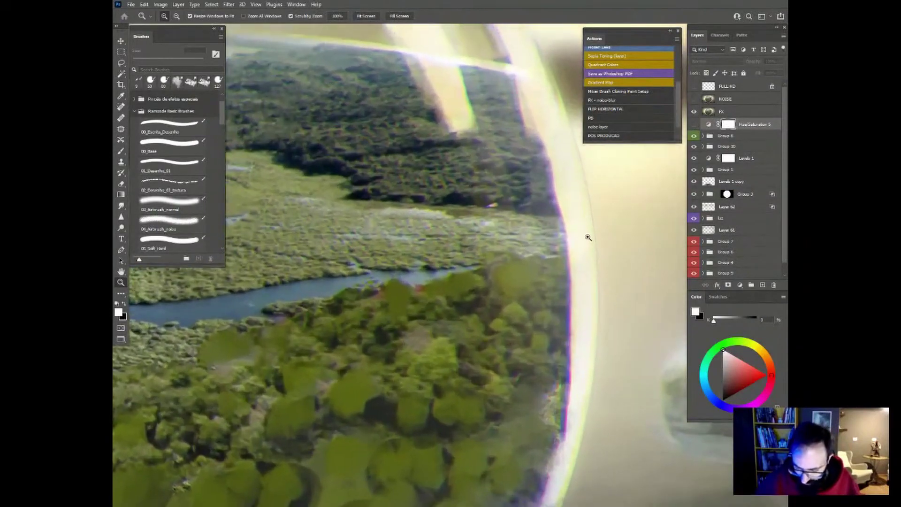
{"action": "left_click", "coordinate": [693, 113]}
{"action": "left_click", "coordinate": [693, 113]}
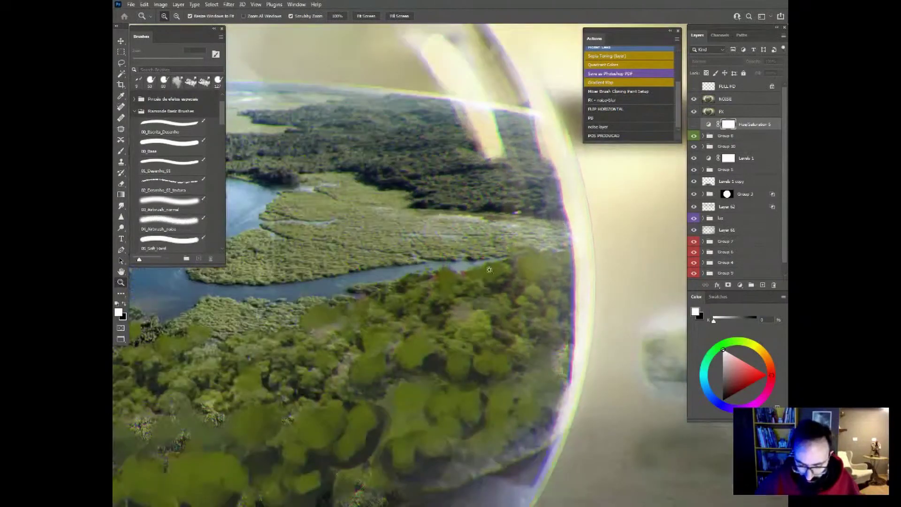
{"action": "left_click", "coordinate": [731, 114]}
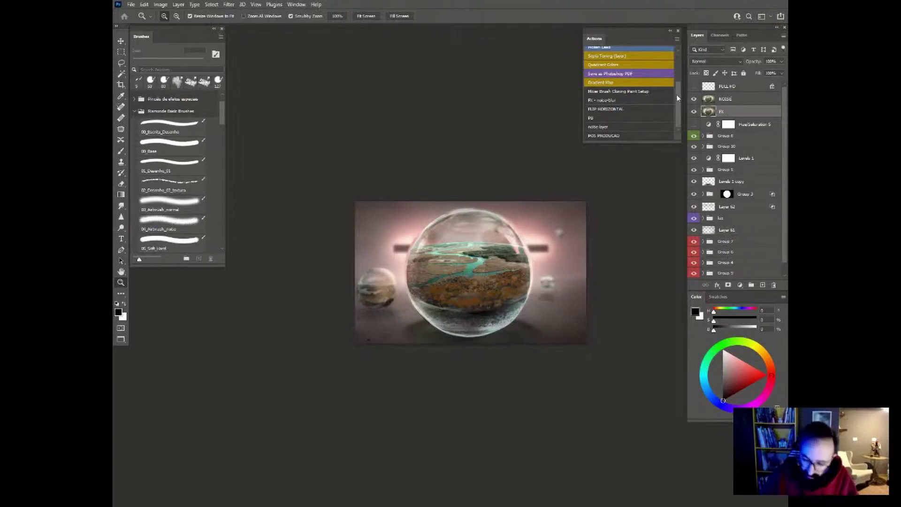
Switch the NOISE and FX layers off, on, then off again, and pan around the sphere.
{"action": "scroll", "coordinate": [677, 84], "scroll_direction": "up", "scroll_amount": 3}
{"action": "scroll", "coordinate": [677, 84], "scroll_direction": "down", "scroll_amount": 3}
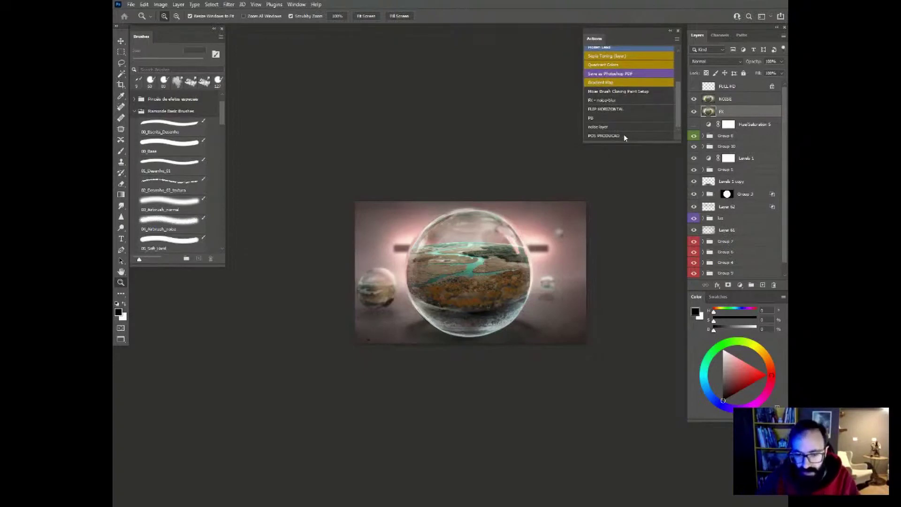
{"action": "left_click", "coordinate": [694, 98]}
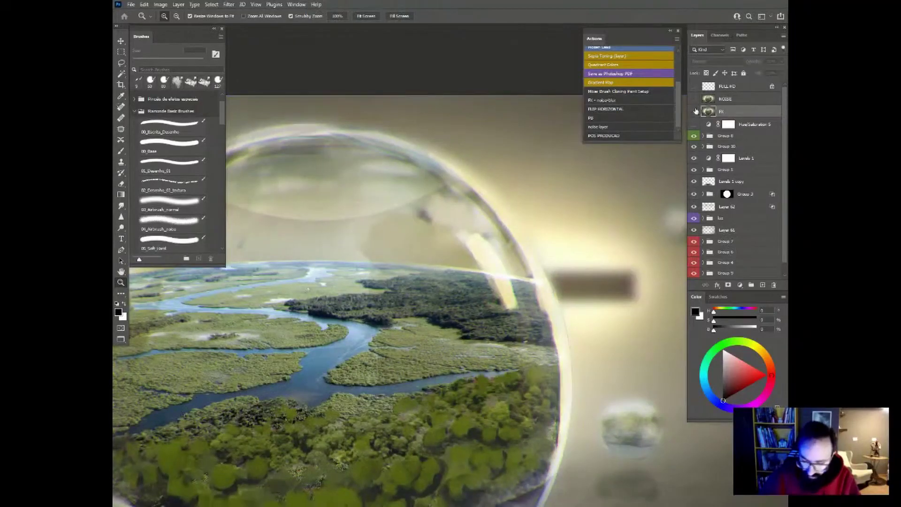
{"action": "left_click", "coordinate": [693, 111]}
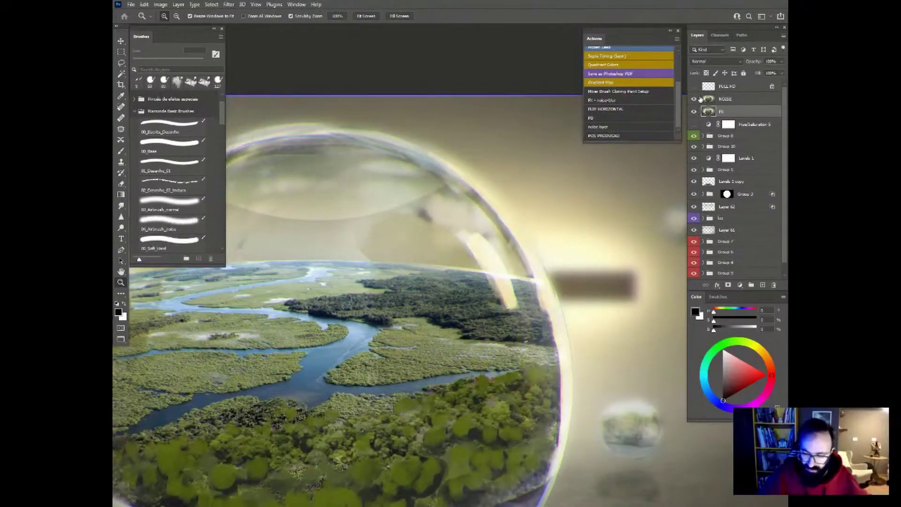
{"action": "left_click", "coordinate": [694, 98]}
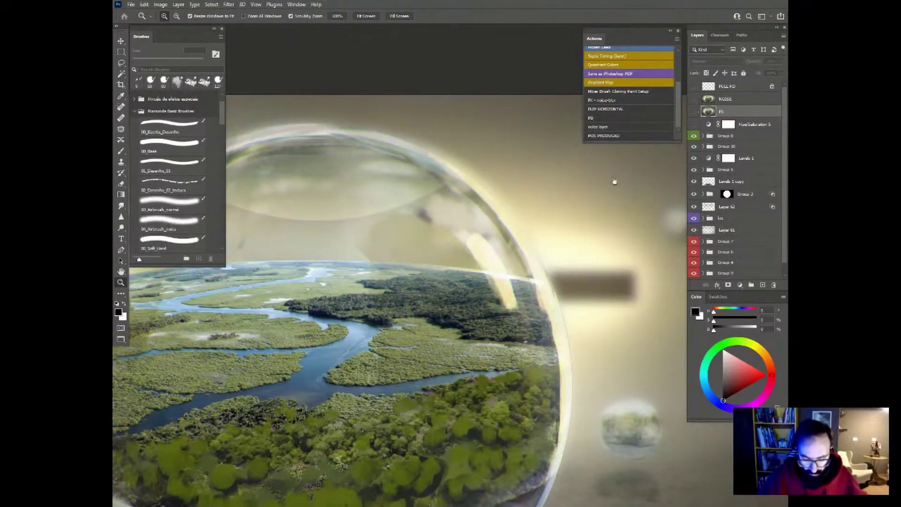
{"action": "left_click_drag", "start_coordinate": [614, 182], "coordinate": [641, 160]}
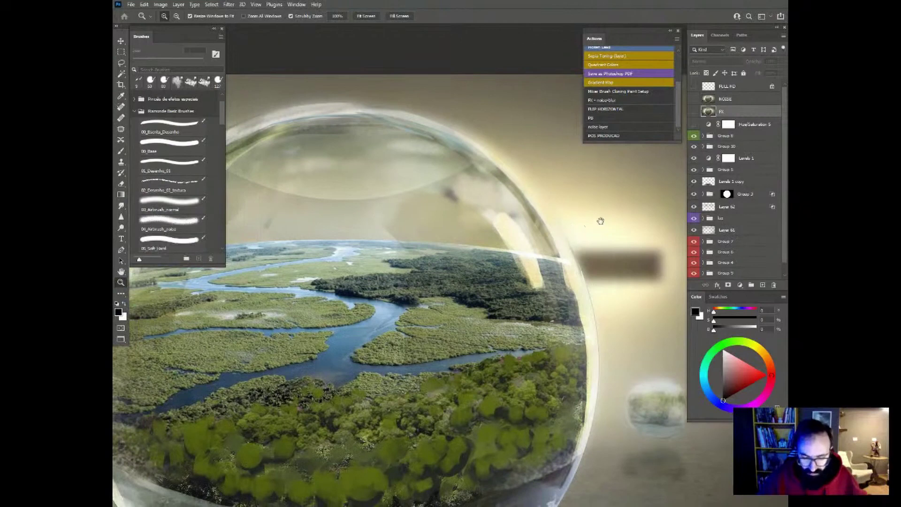